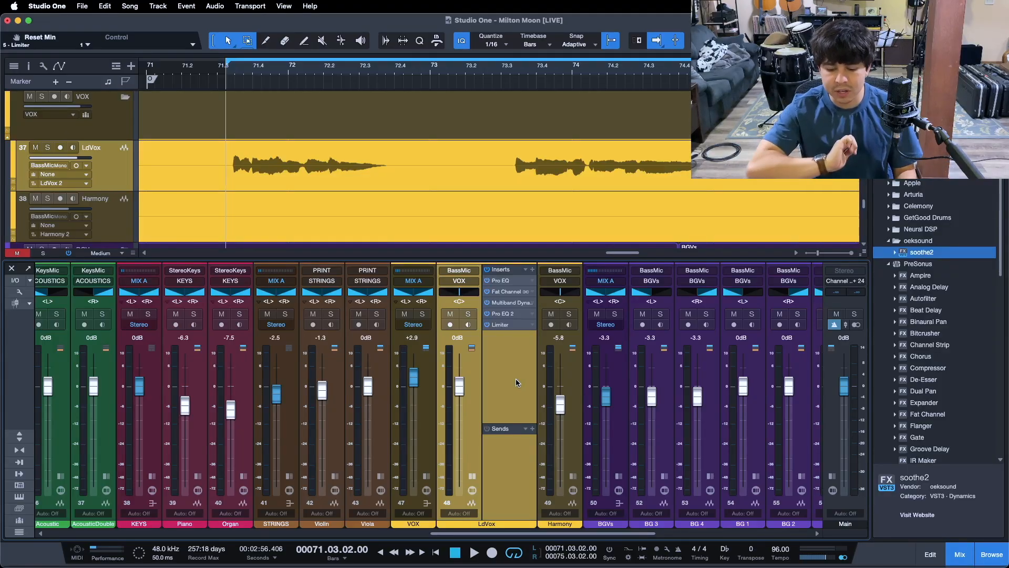
- Play the looped section, expand the VOX bus to show its inserts and sends, and solo the bus
key(space)
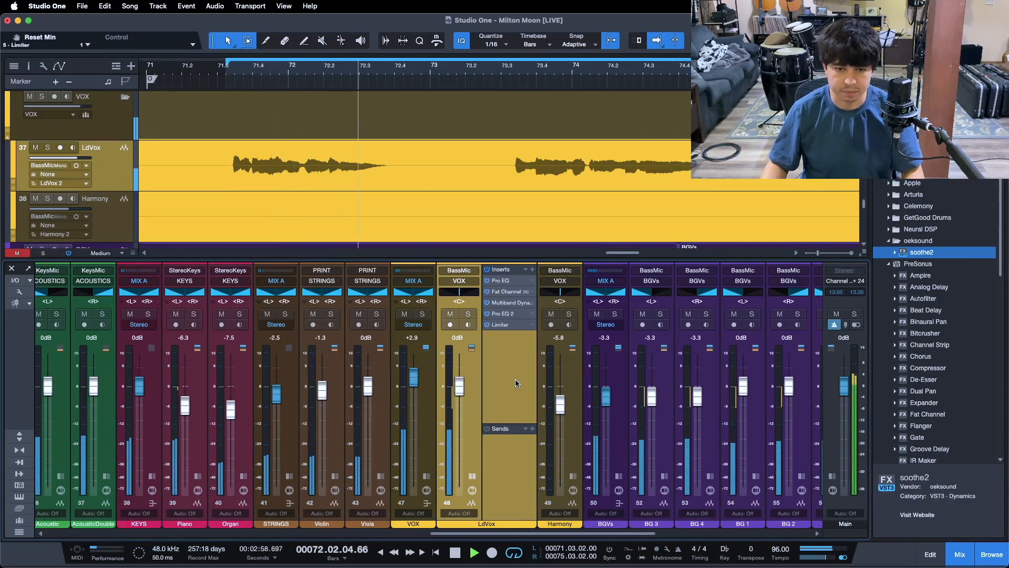
click(427, 476)
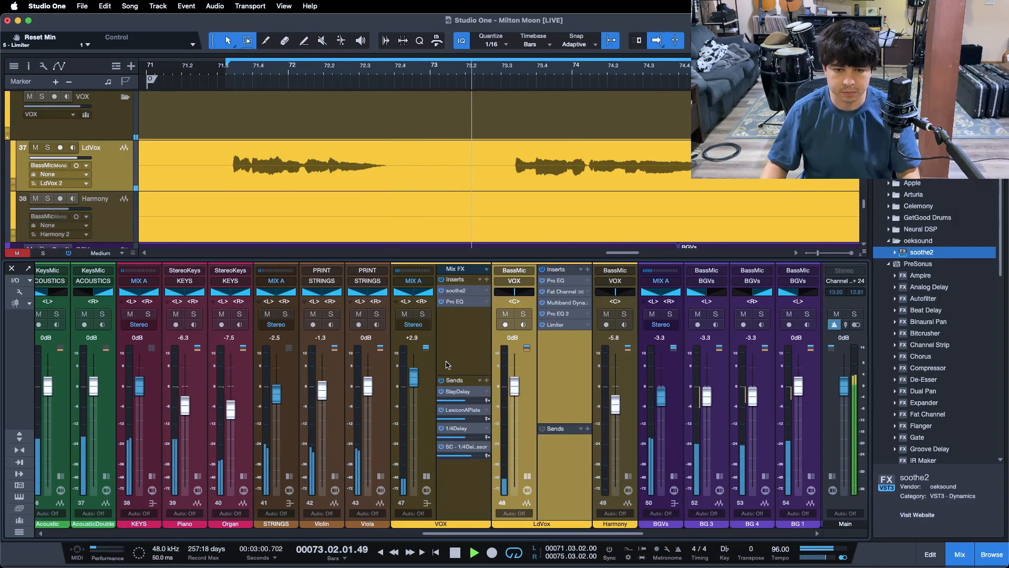
click(453, 359)
click(549, 353)
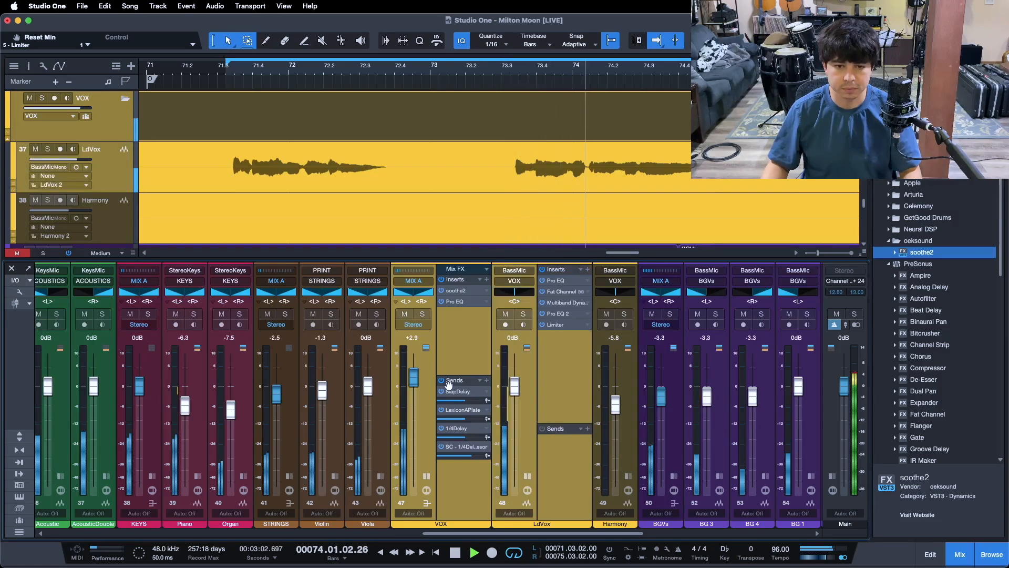
click(424, 314)
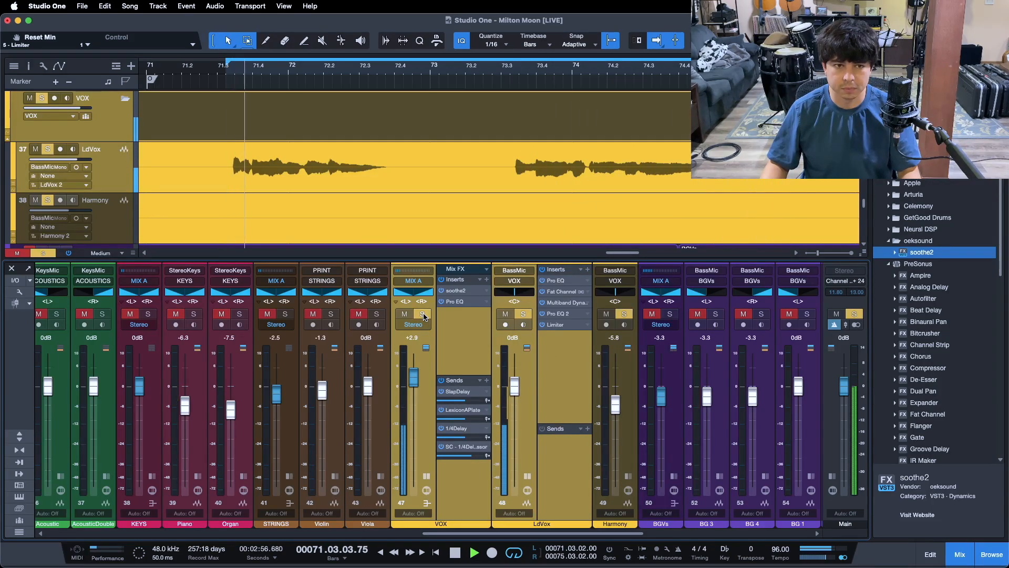
- Bypass all sends and inserts on the VOX bus and stop playback
click(442, 380)
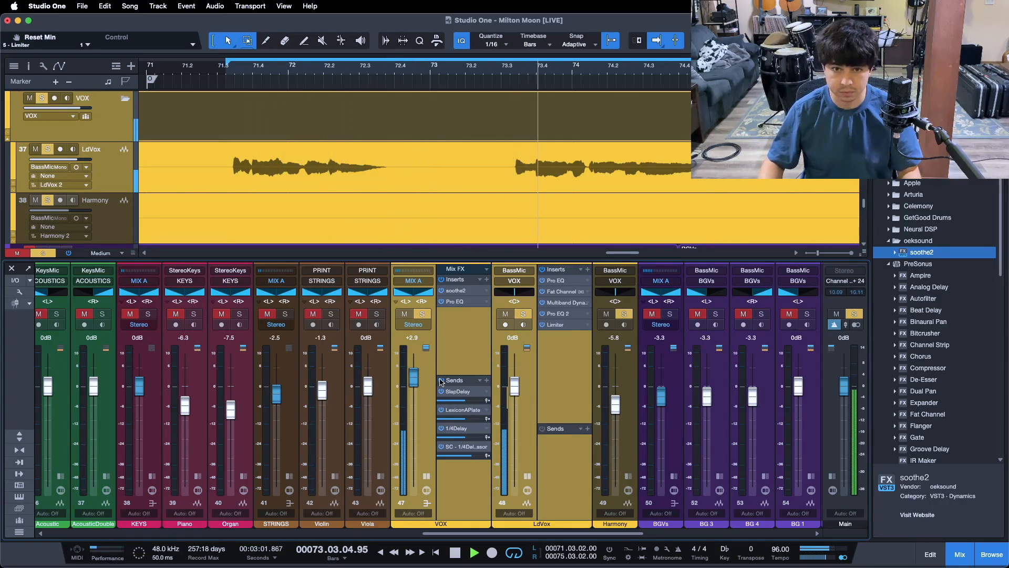
click(441, 279)
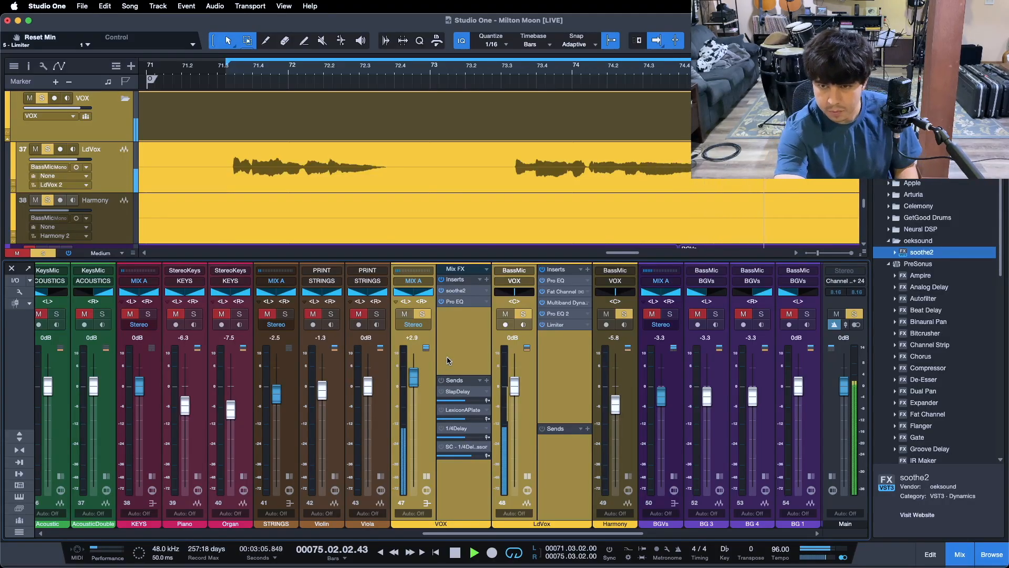
key(space)
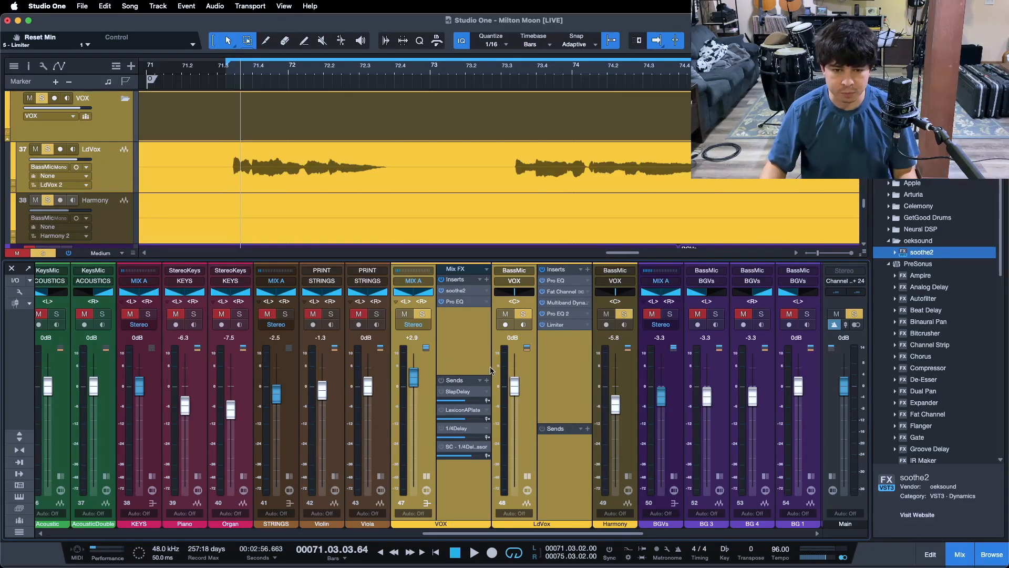
click(452, 341)
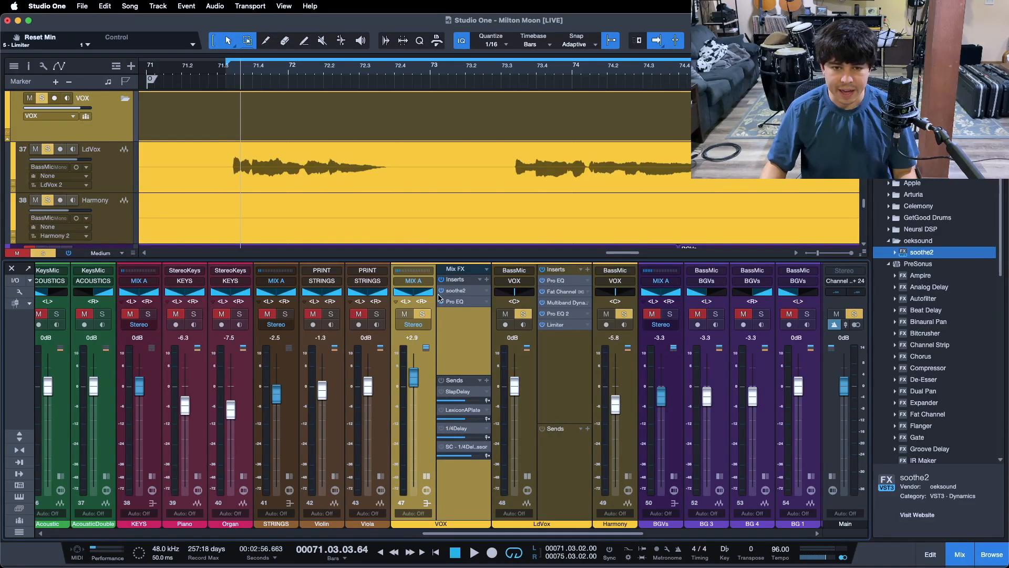
click(441, 279)
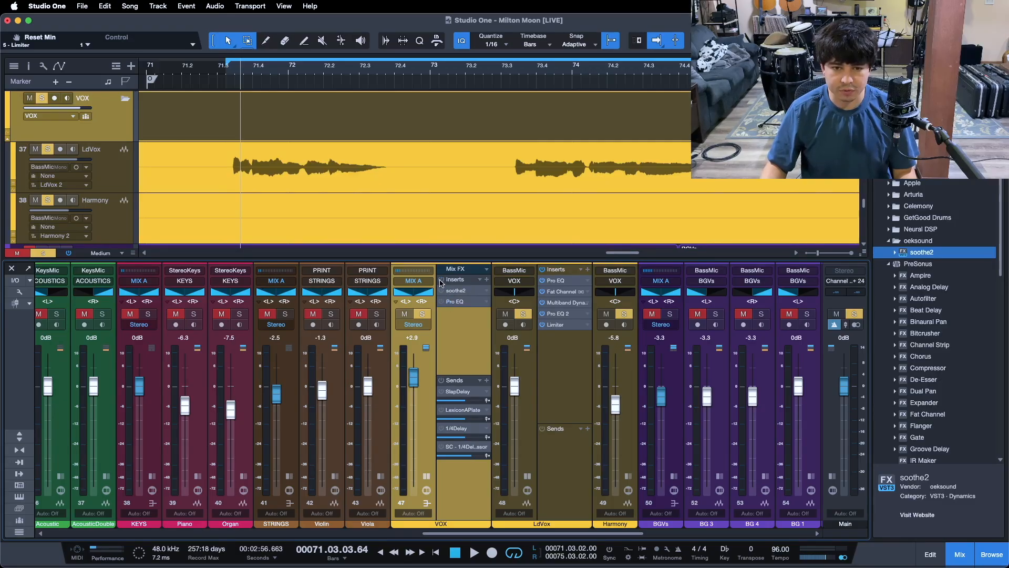
- Bypass the LdVox channel's inserts and open its first Pro EQ, switching only that effect back on
drag(494, 534, 510, 534)
click(499, 477)
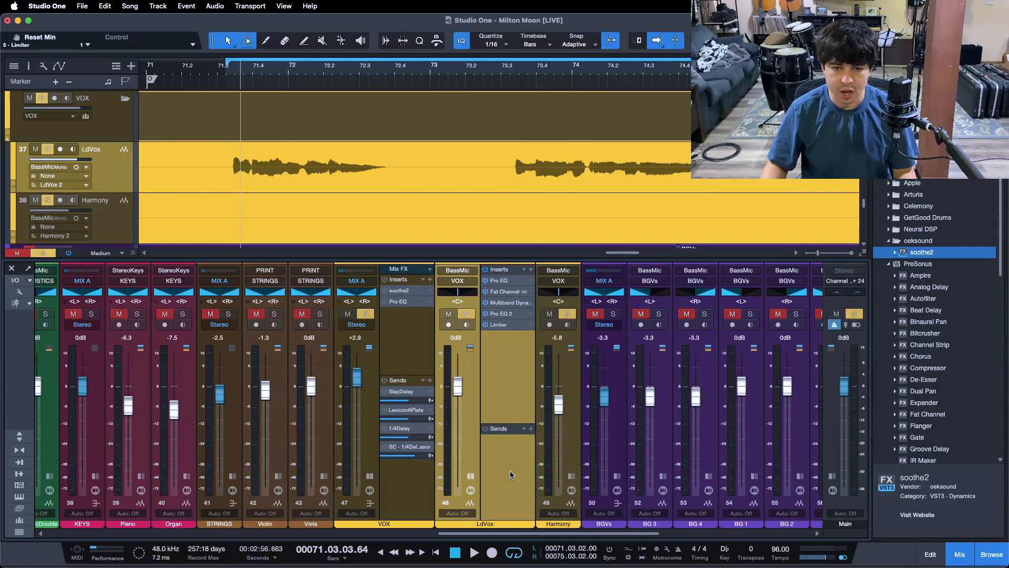
click(502, 281)
drag(522, 161, 586, 151)
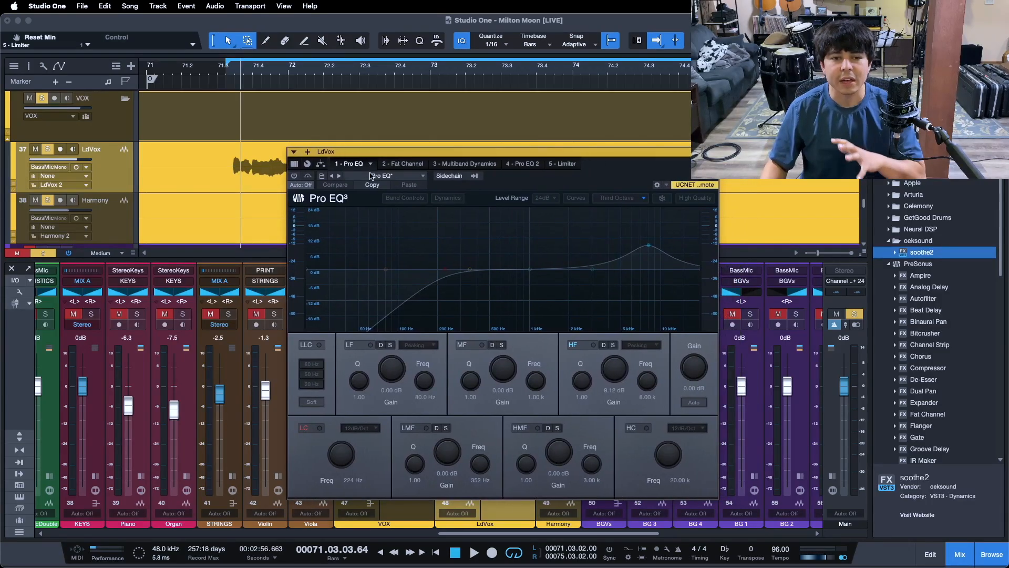
click(293, 176)
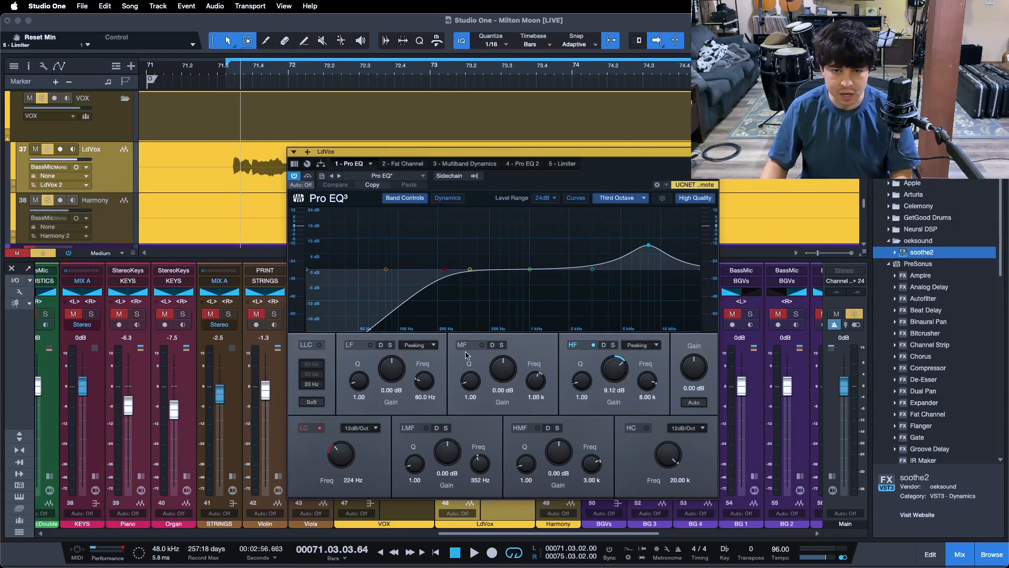
- Check Pro EQ 2, return to the first Pro EQ and switch off its HF and LC bands
click(519, 164)
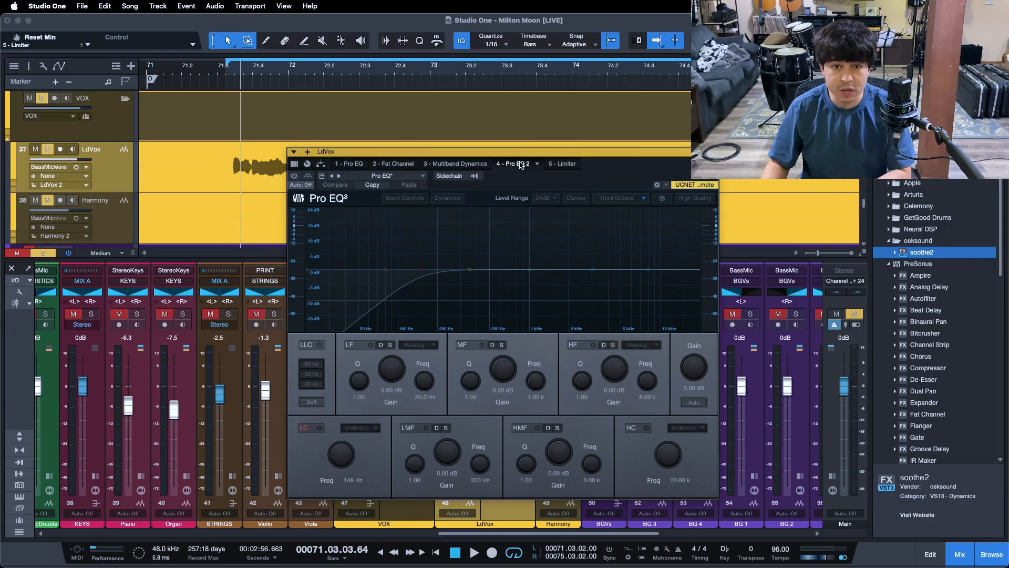
click(353, 164)
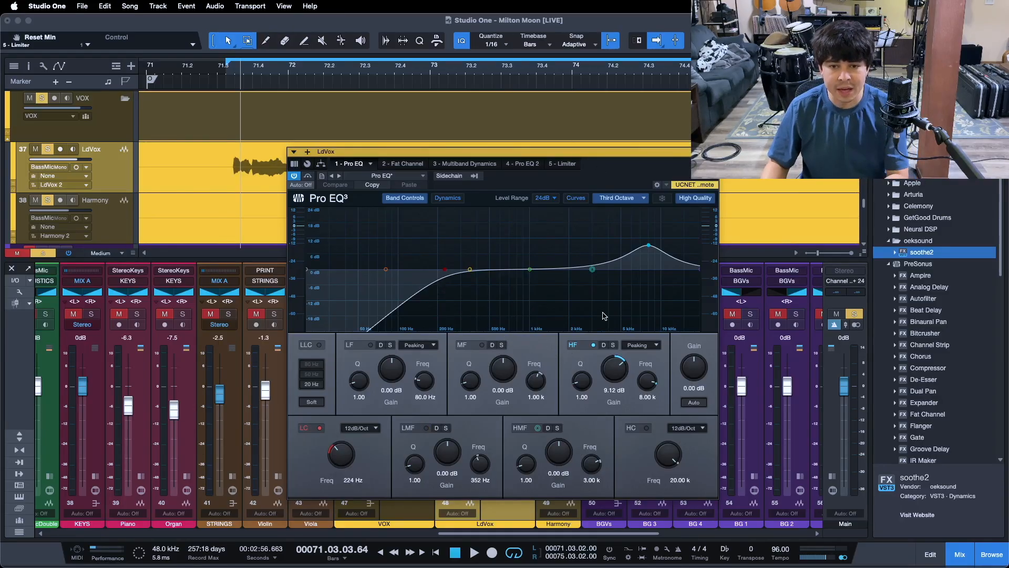
click(582, 345)
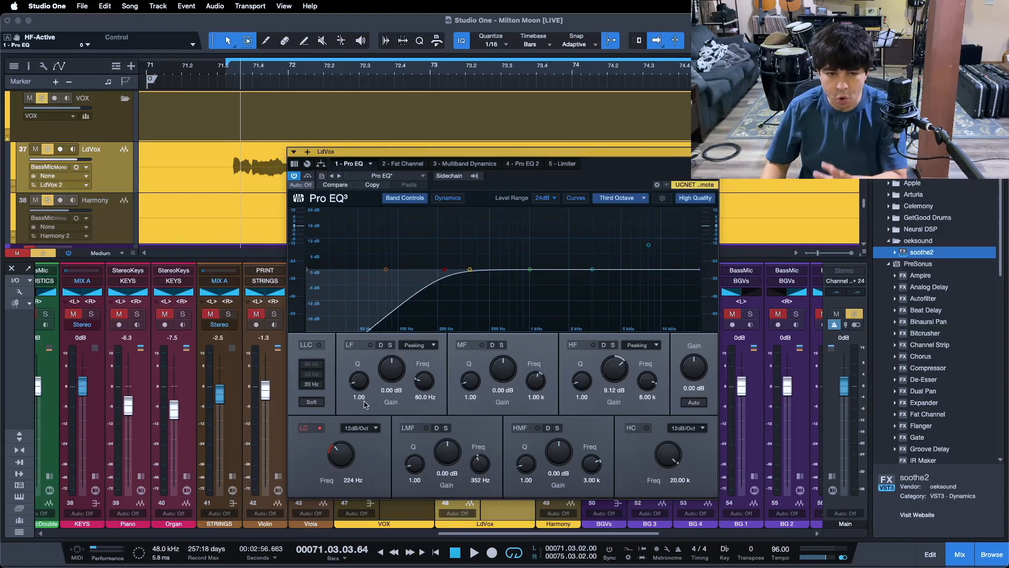
click(315, 430)
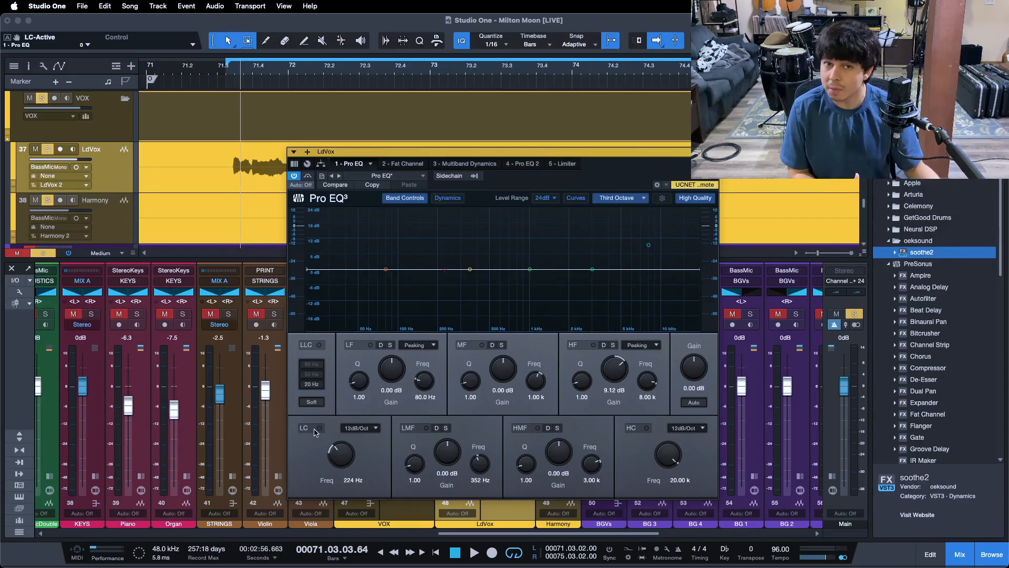
- Play the vocal loop while toggling the Pro EQ low cut for comparison, and leave the LC band on
key(space)
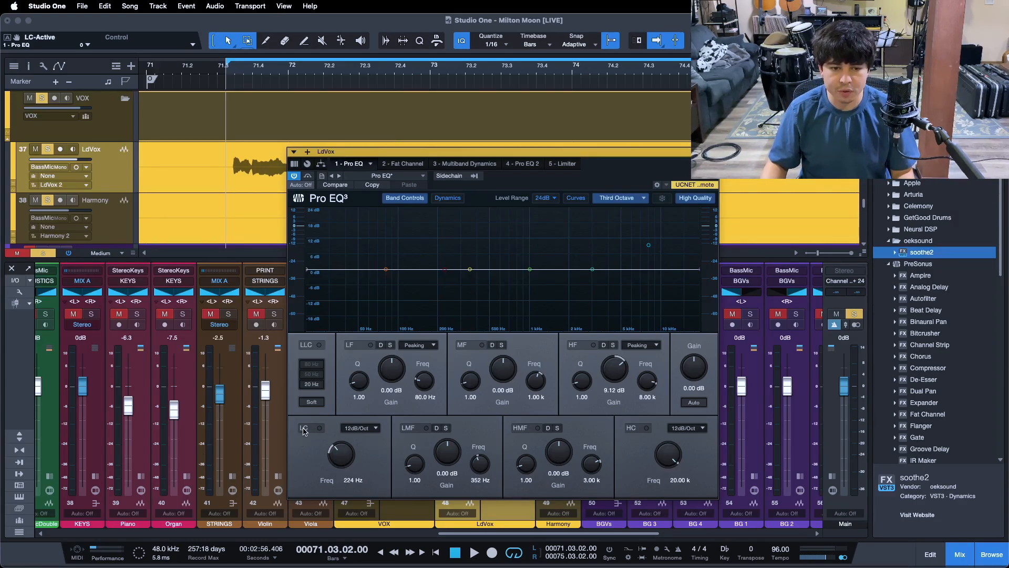
key(space)
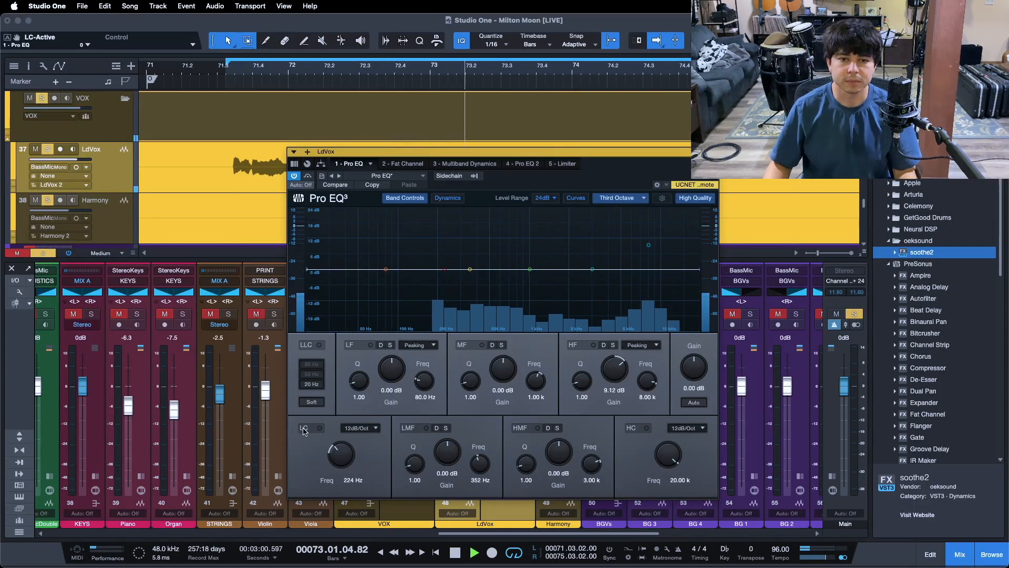
click(304, 430)
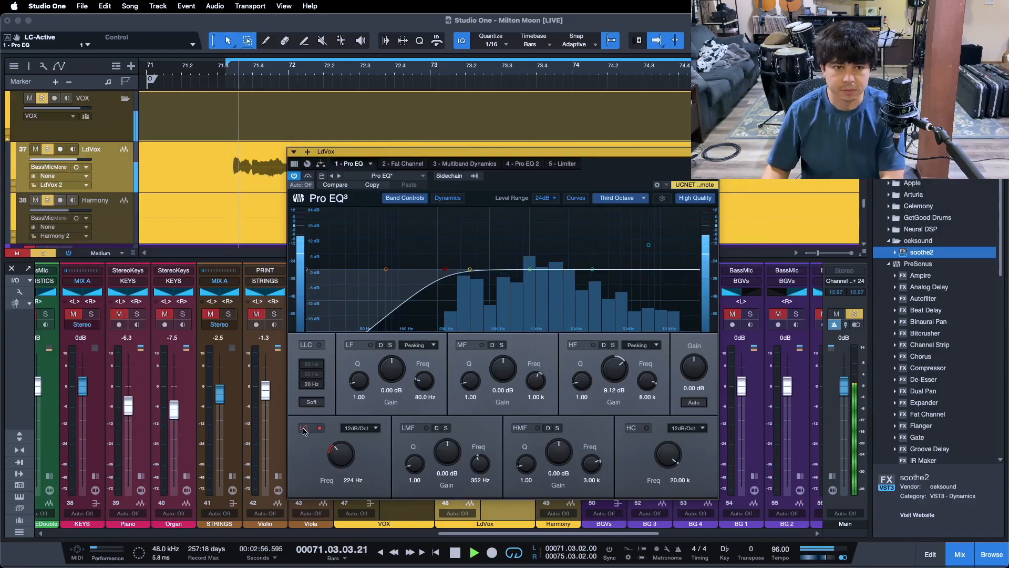
click(303, 429)
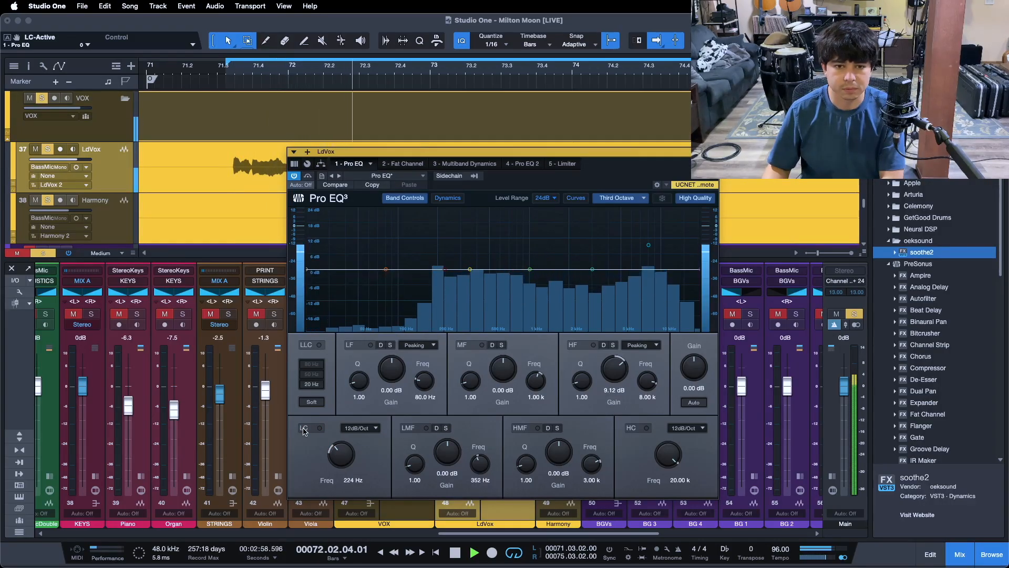
click(304, 429)
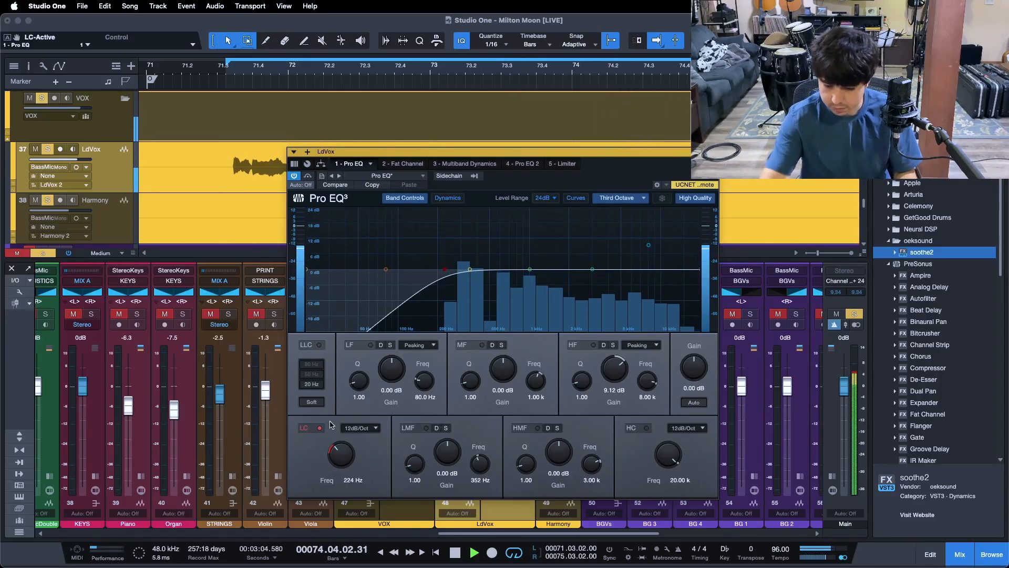
key(space)
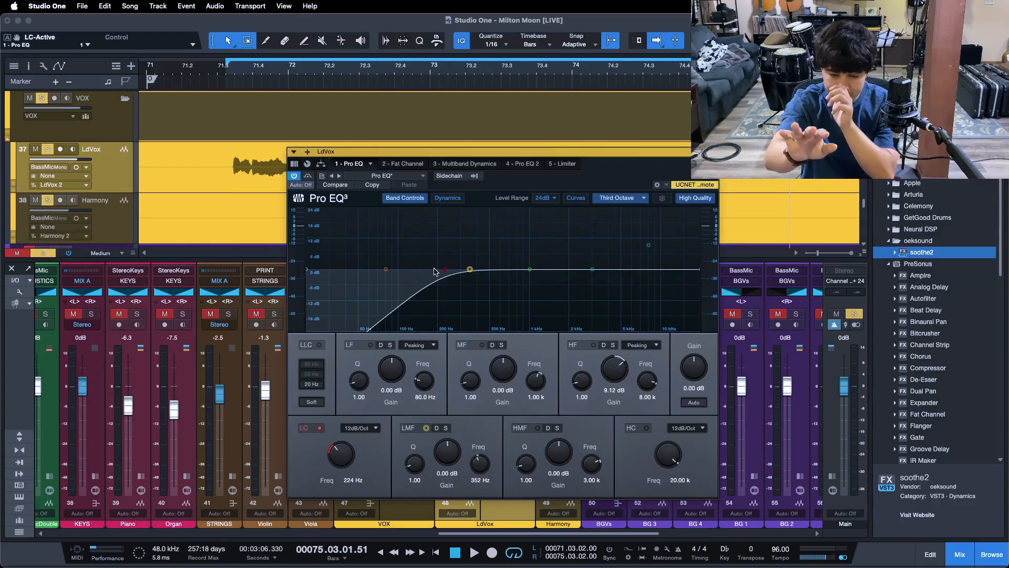
- Show the Fat Channel insert on LdVox and switch it on
click(405, 165)
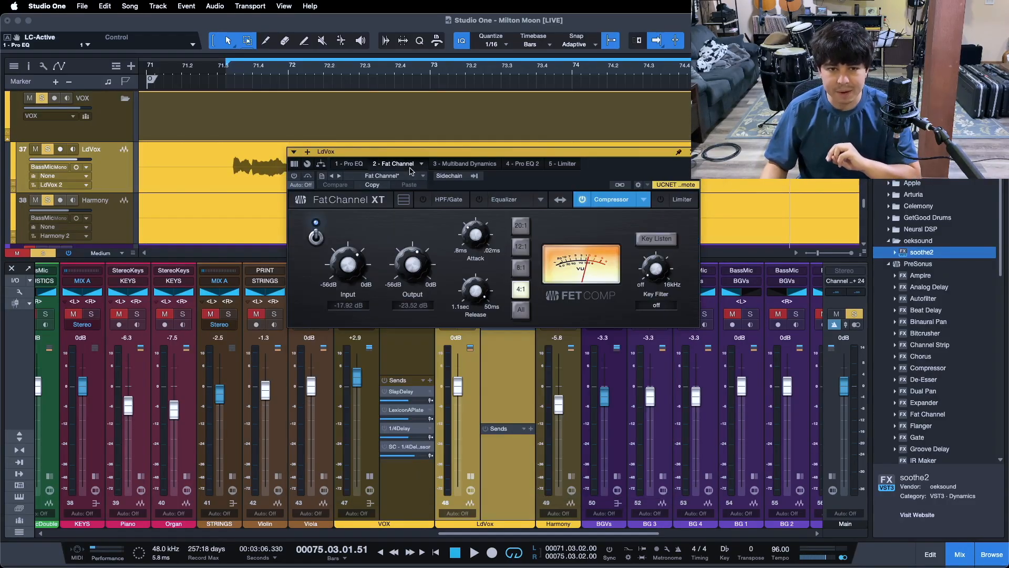
click(294, 176)
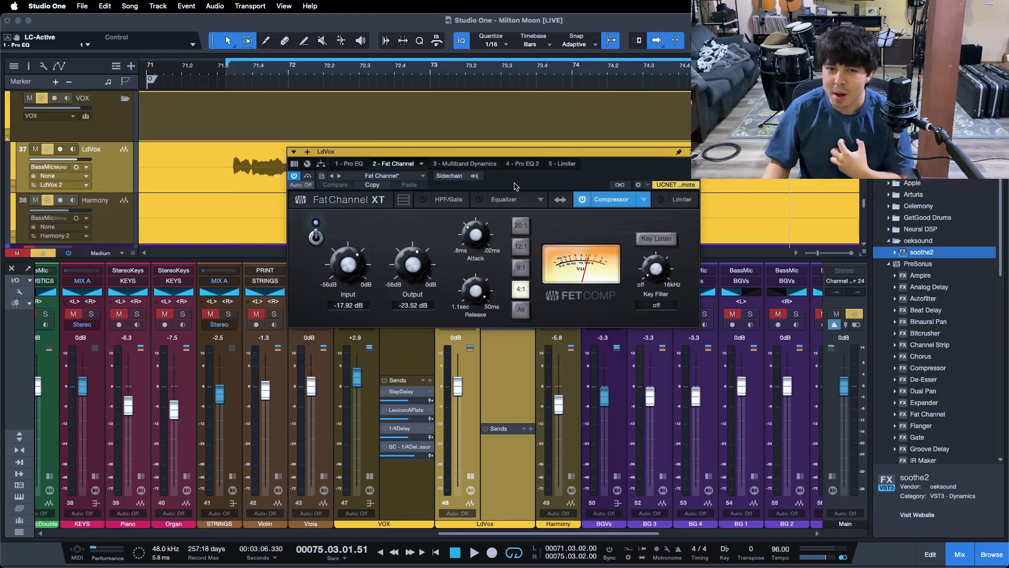
key(space)
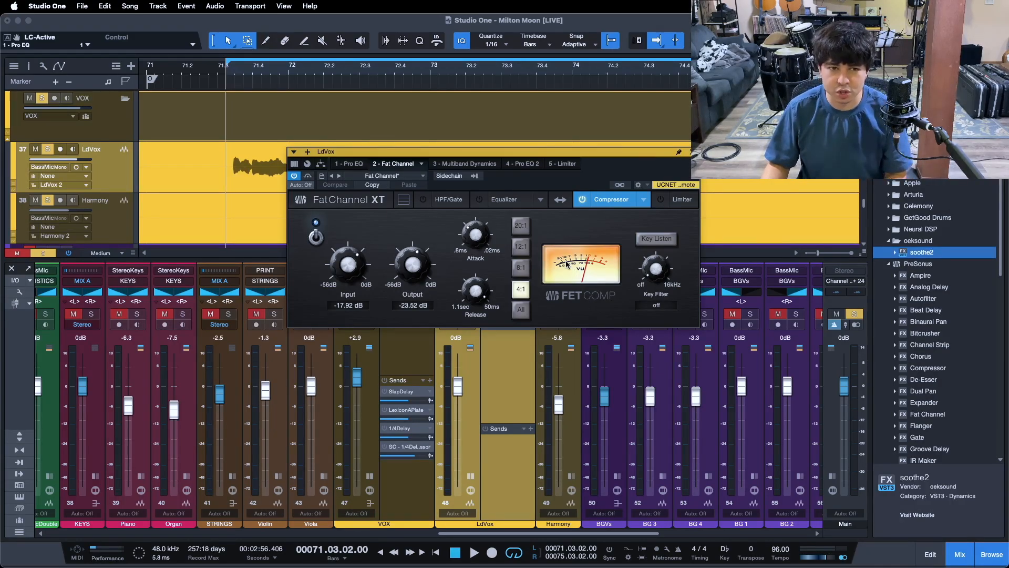
- Audition the vocal loop with the Fat Channel's FET compressor alternately bypassed and engaged
click(316, 238)
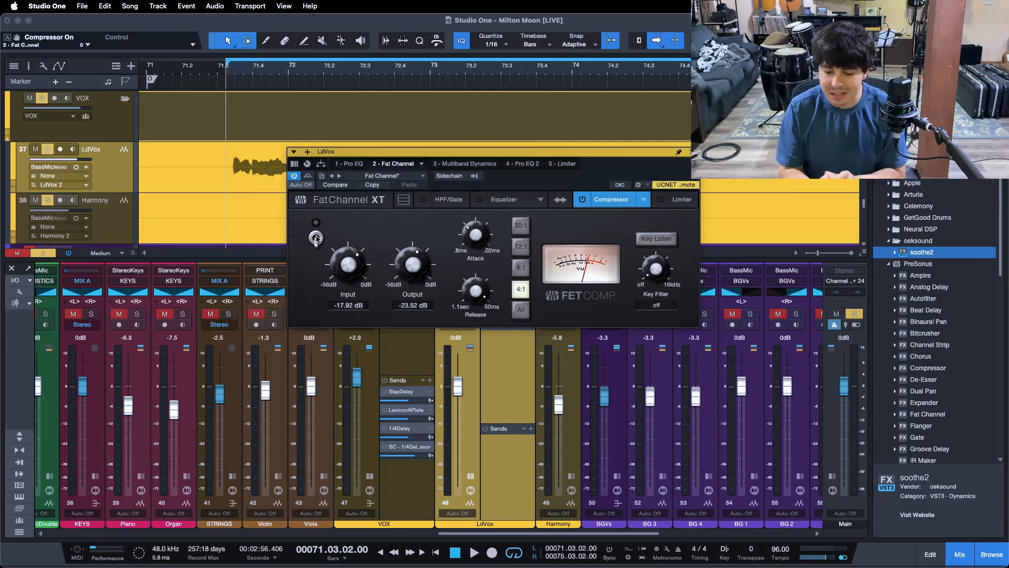
key(space)
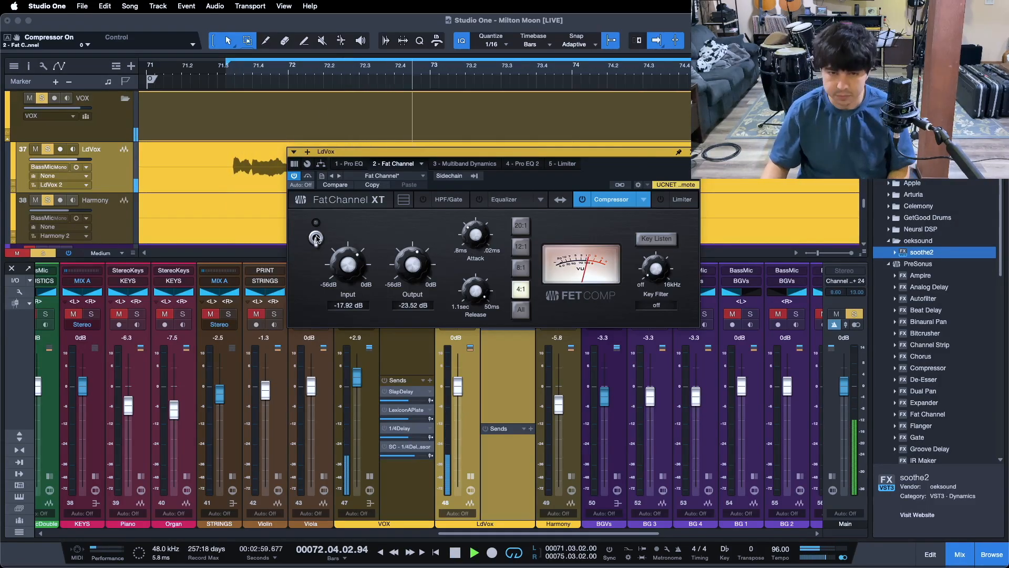
click(316, 238)
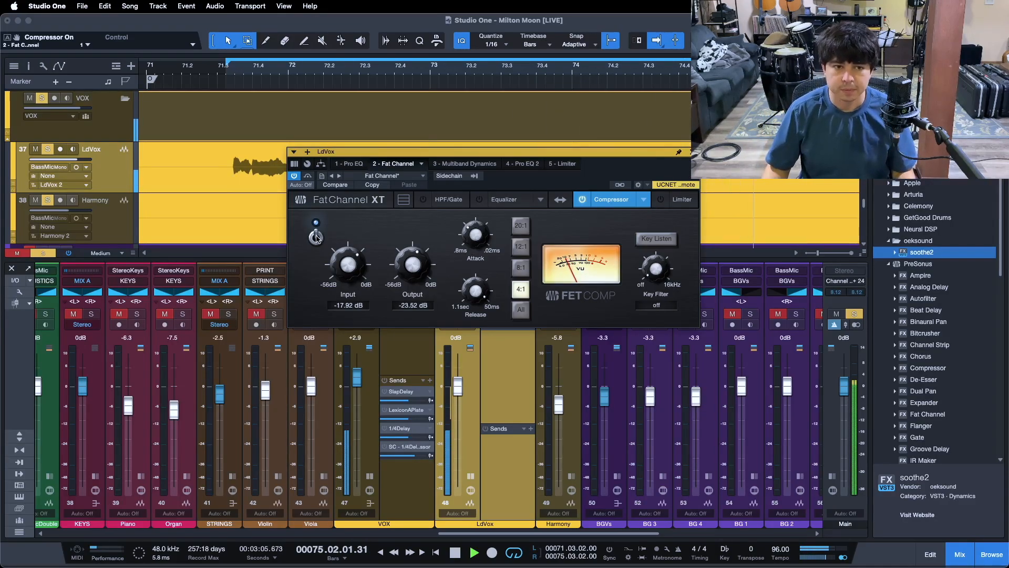
click(316, 237)
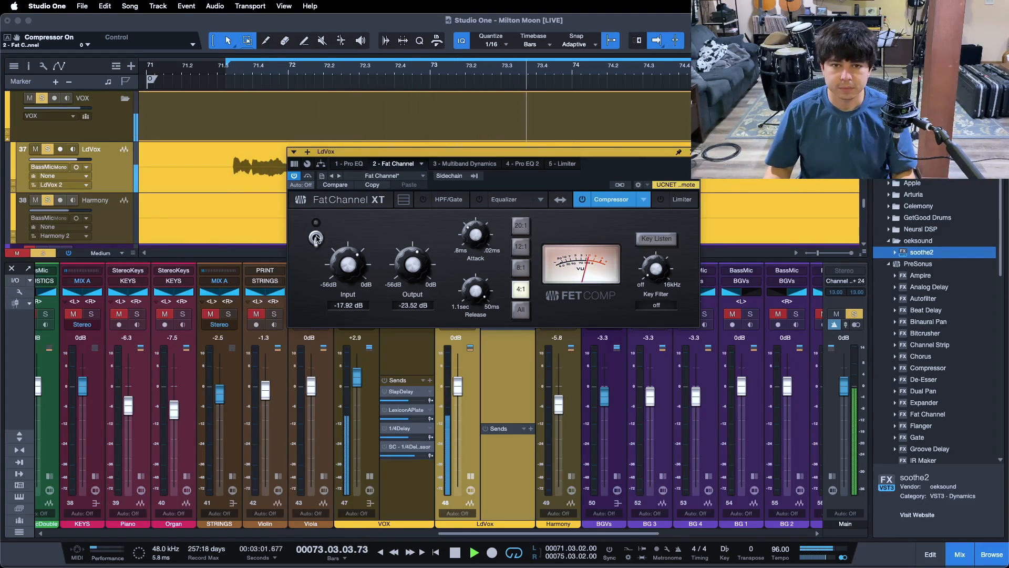
click(316, 237)
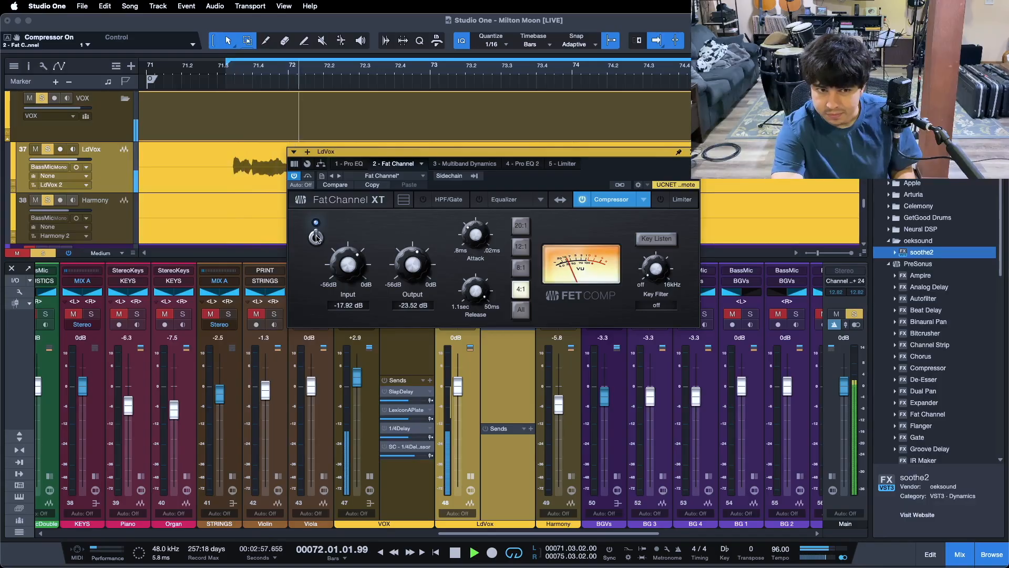
key(space)
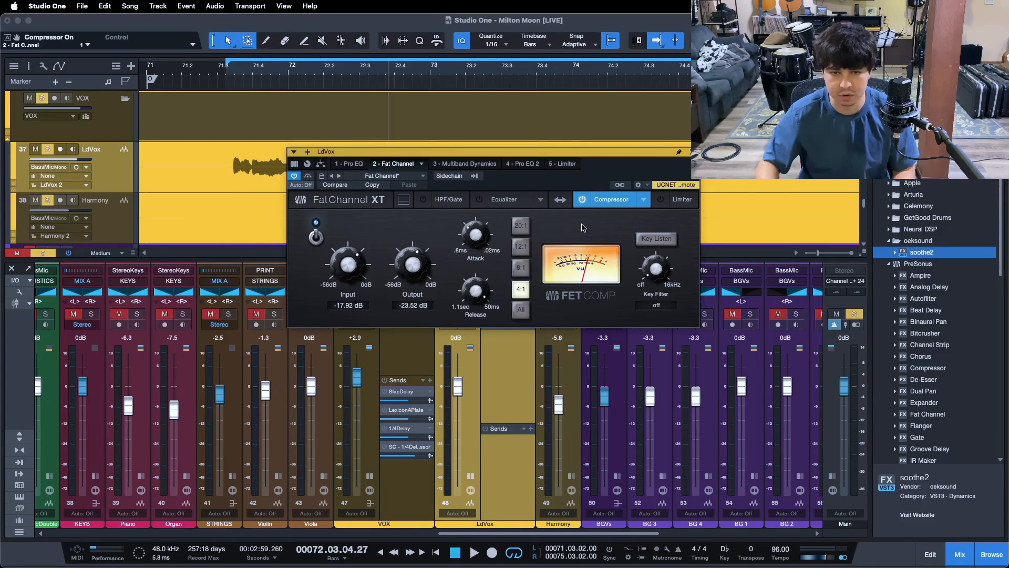
- Replay the vocal loop from its start with the FET compressor bypassed, re-engaging it during playback
click(316, 237)
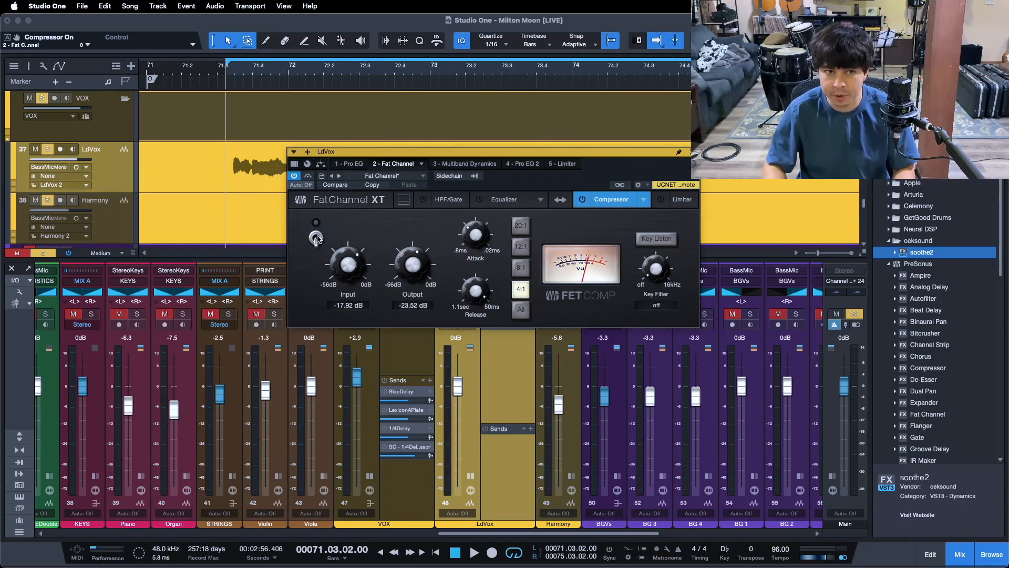
key(space)
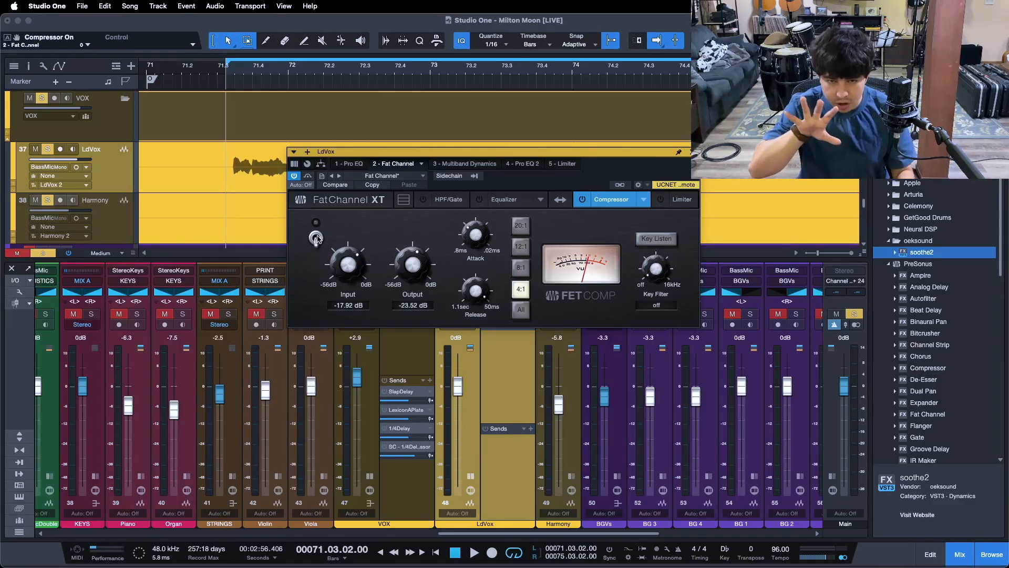
key(space)
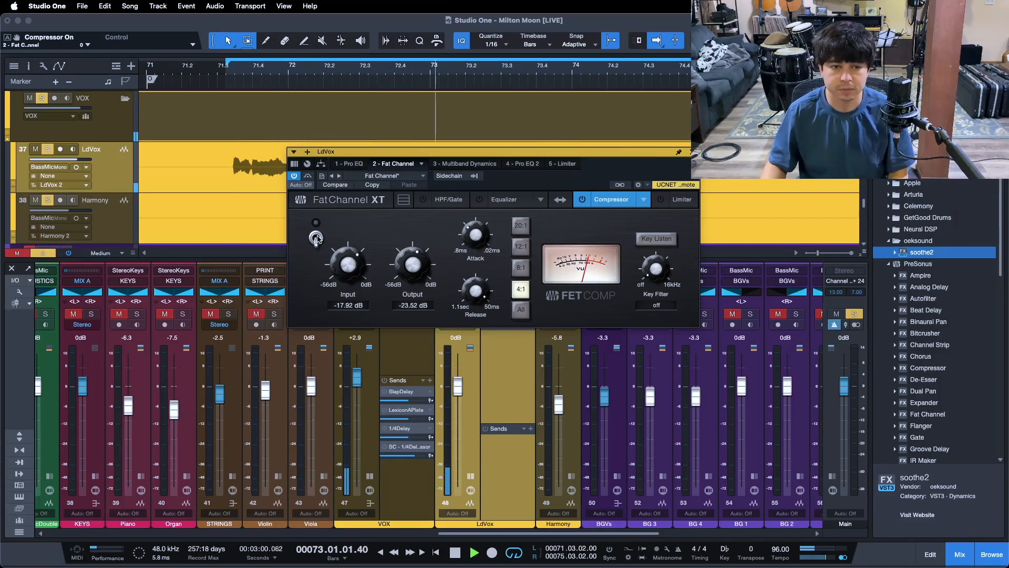
click(316, 237)
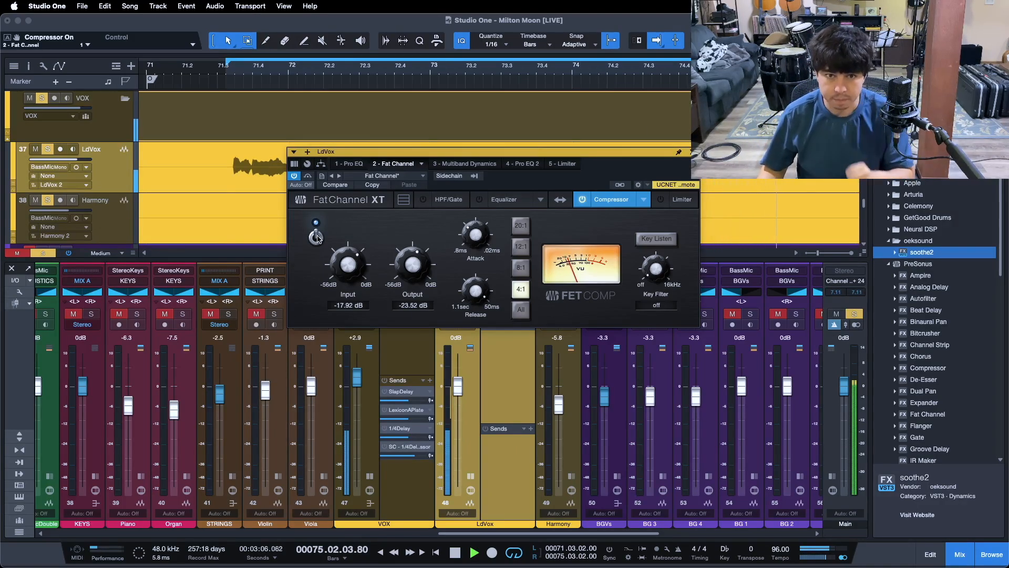
- Toggle the Fat Channel's FET compressor off and on during the soloed vocal loop, stop playback and clear the solo
click(316, 237)
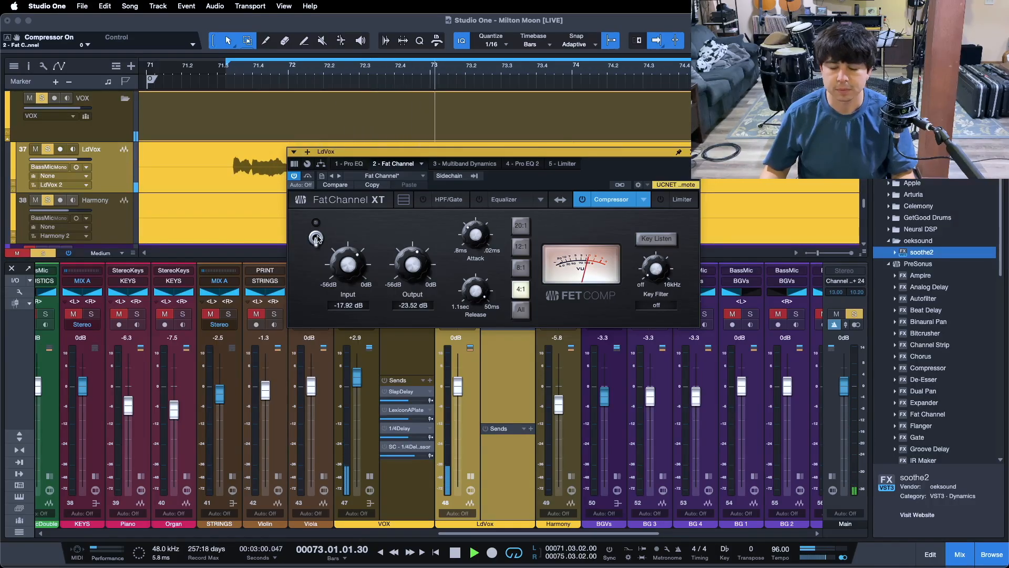
click(317, 238)
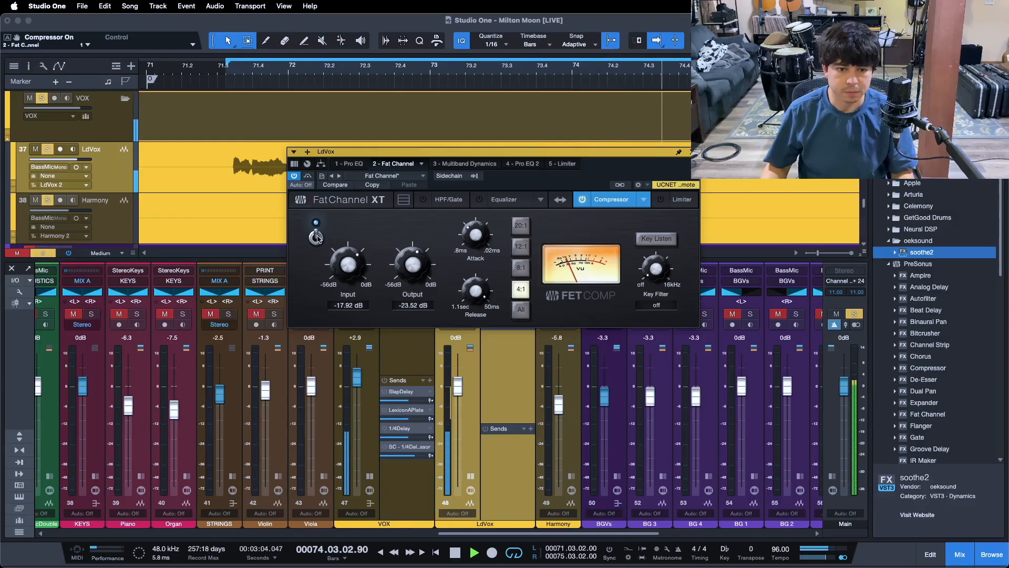
key(space)
key(shift+s)
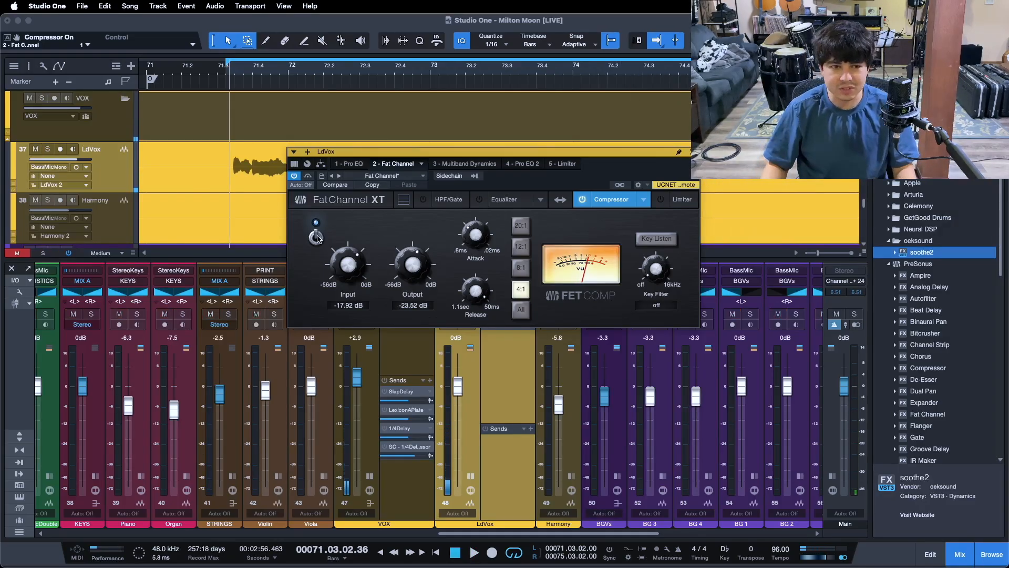
key(space)
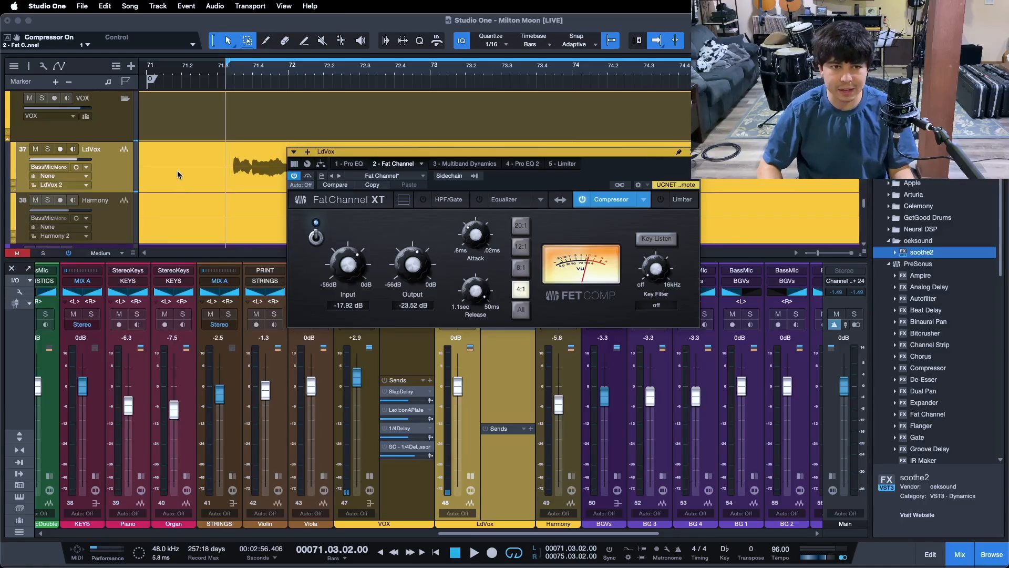
- Audition the Fat Channel's FET compressor bypassed and engaged while the full mix plays, and stop playback
click(348, 164)
click(394, 164)
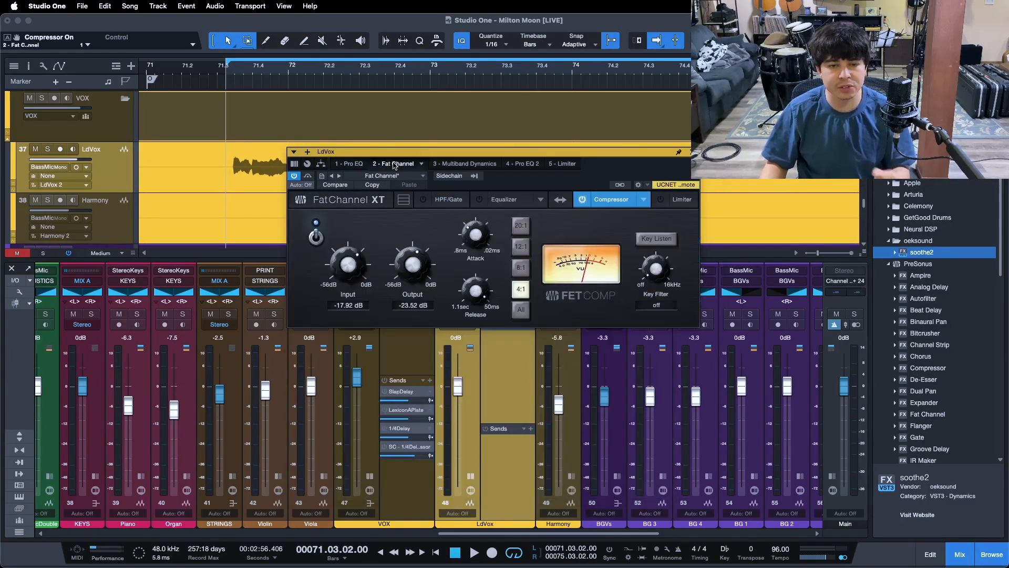
click(692, 152)
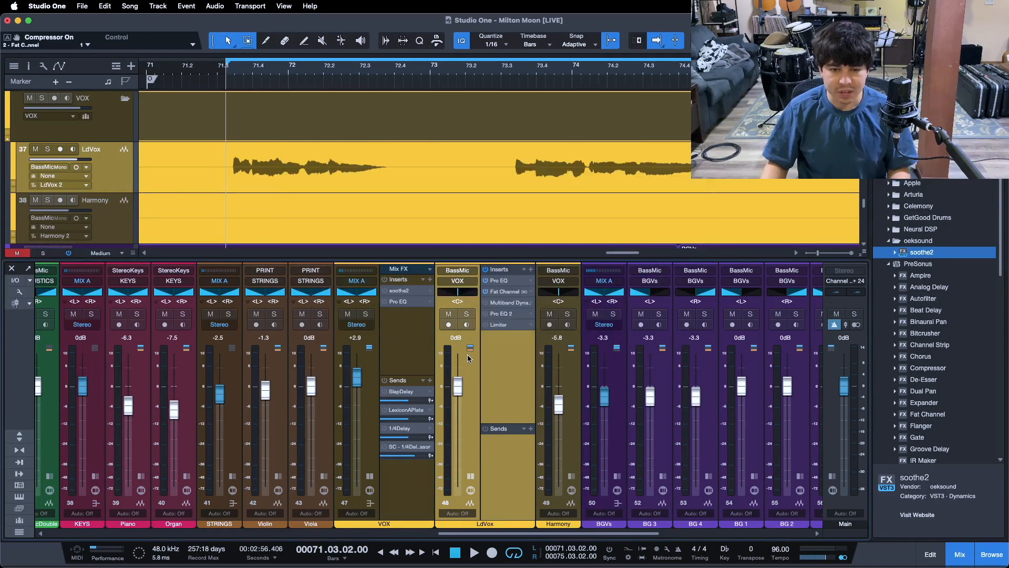
double_click(501, 293)
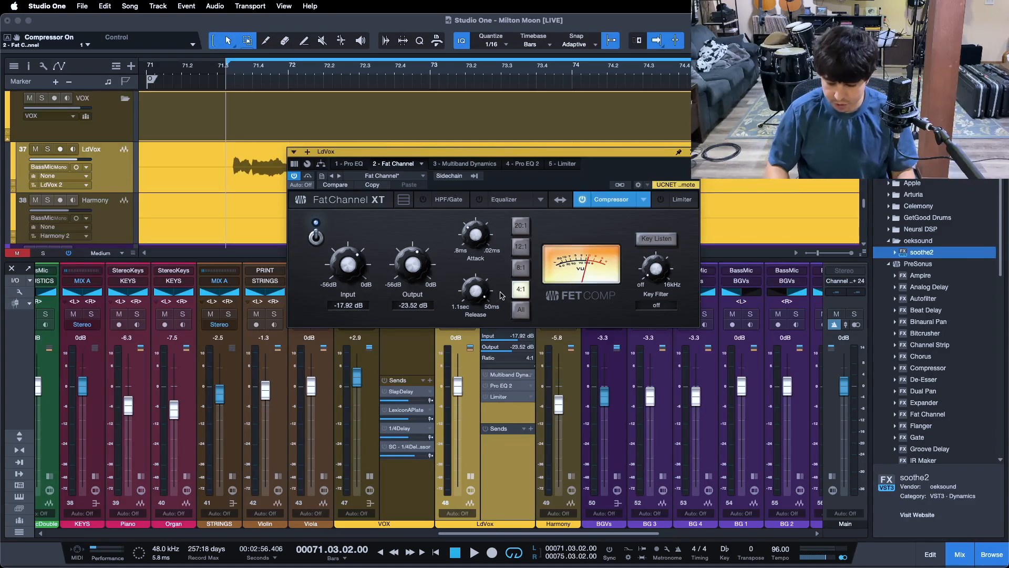
key(space)
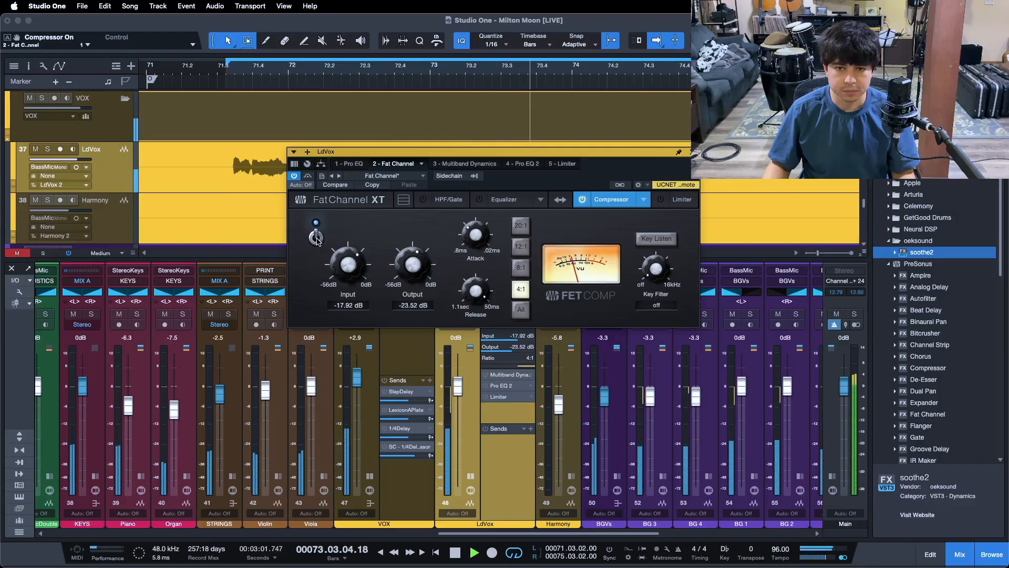
click(316, 238)
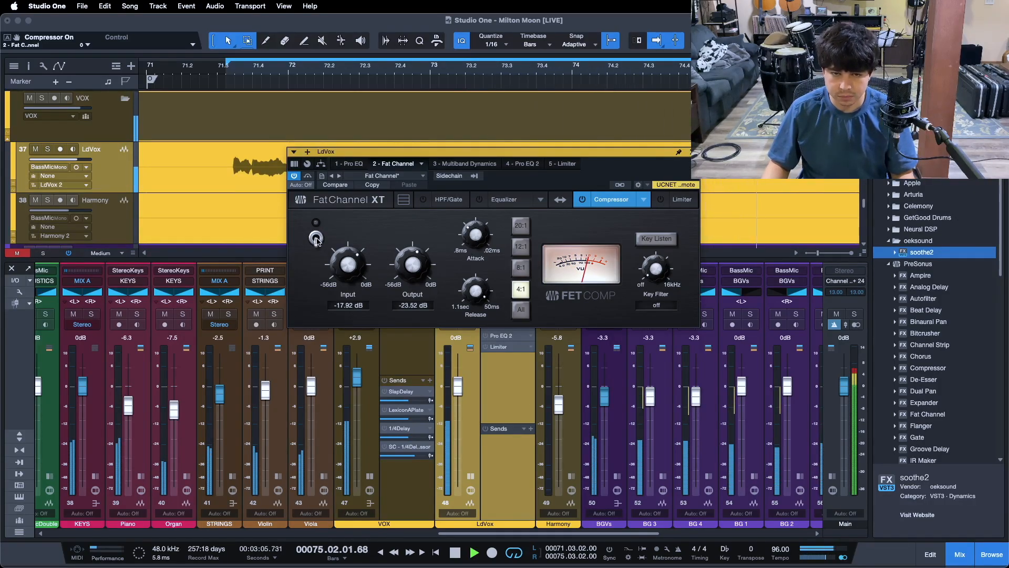
click(316, 238)
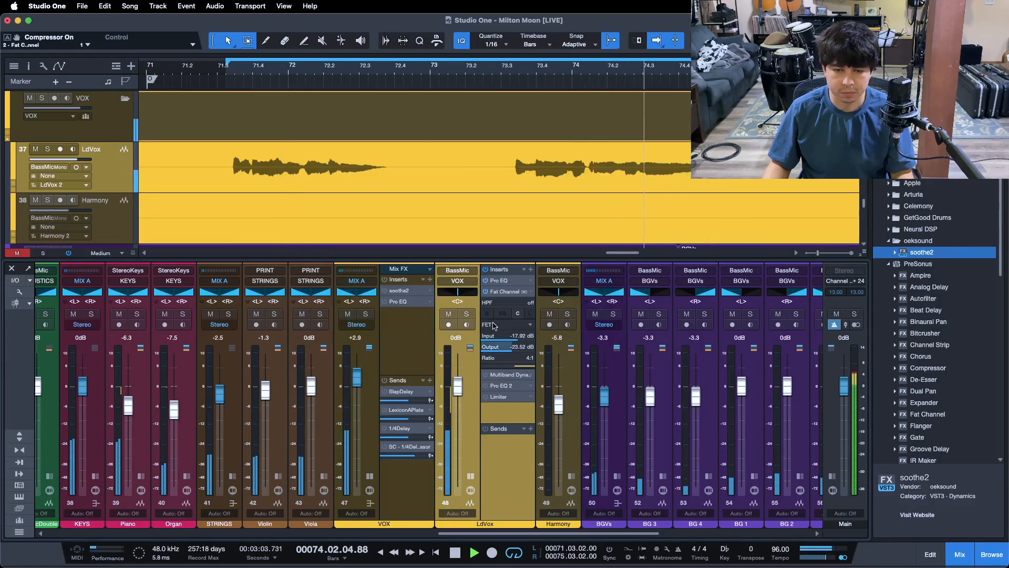
click(498, 292)
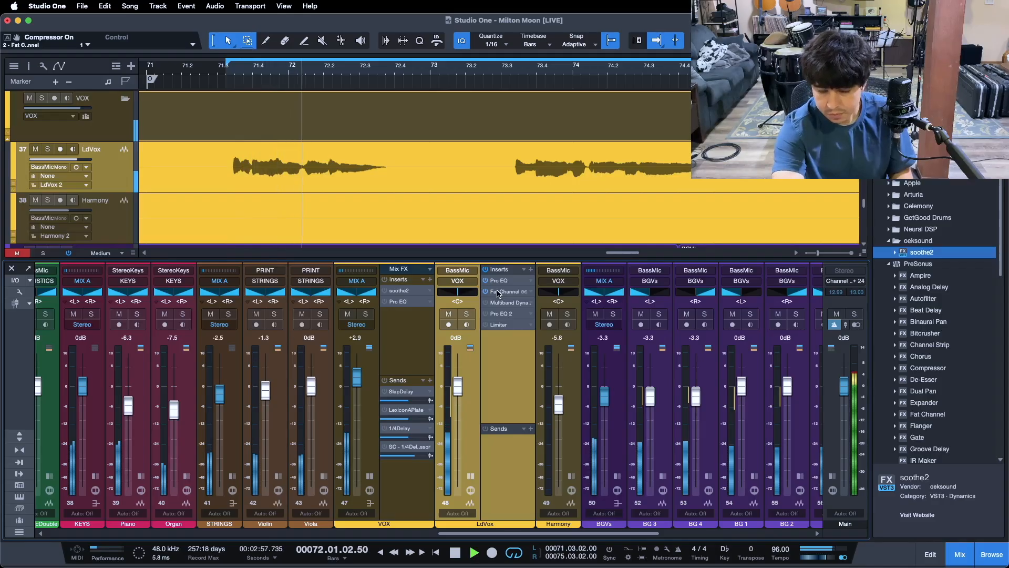
key(space)
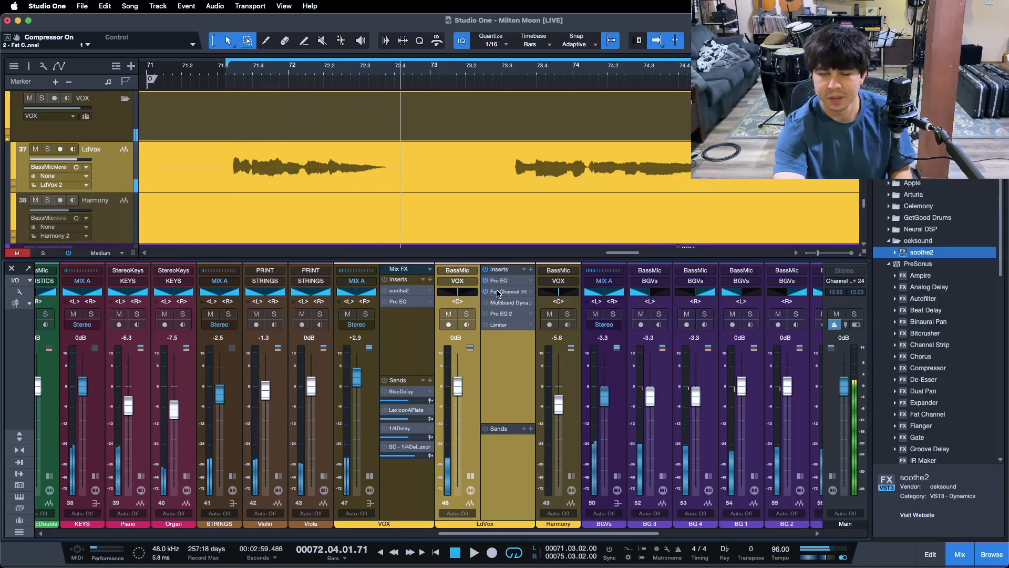
- Compare the mix with the first Pro EQ's HF band off and on, leaving its 9.12 dB boost at 8 kHz enabled
click(499, 293)
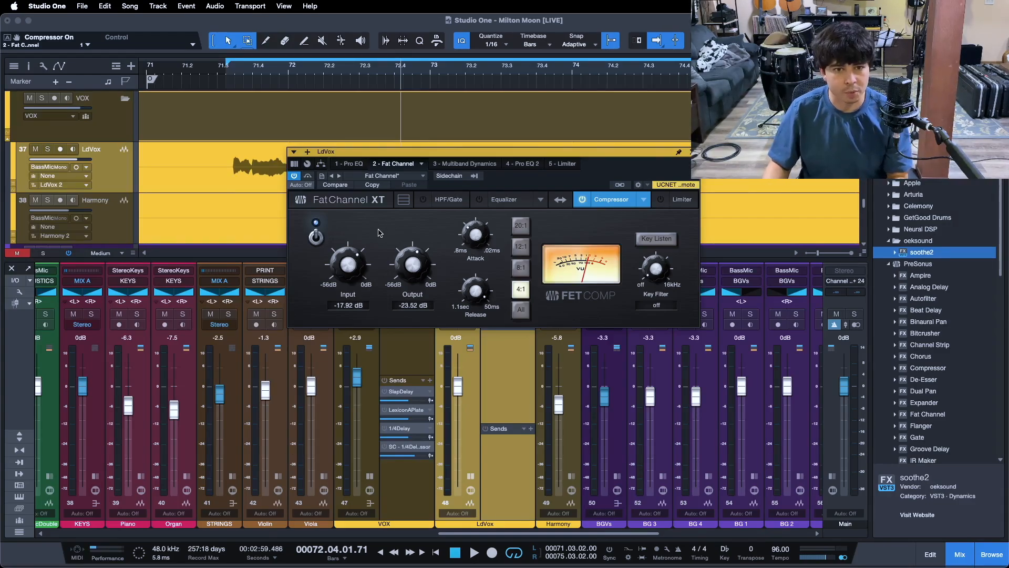
click(349, 164)
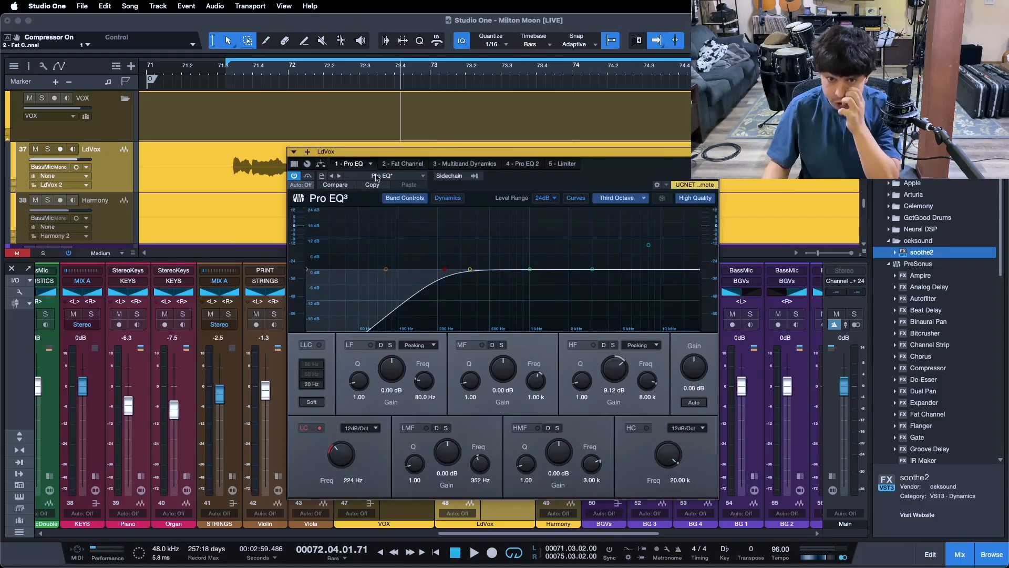
click(576, 348)
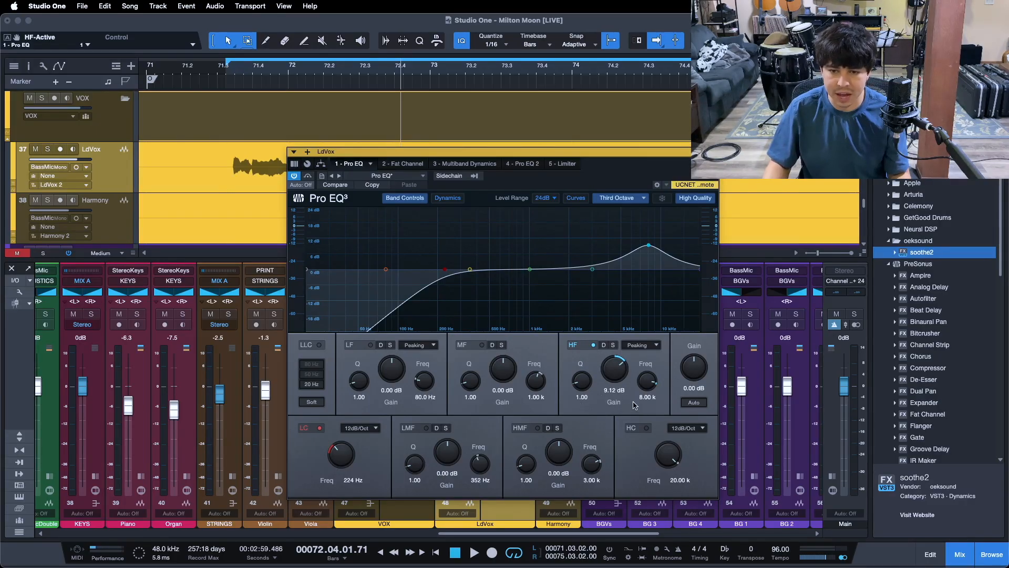
click(583, 351)
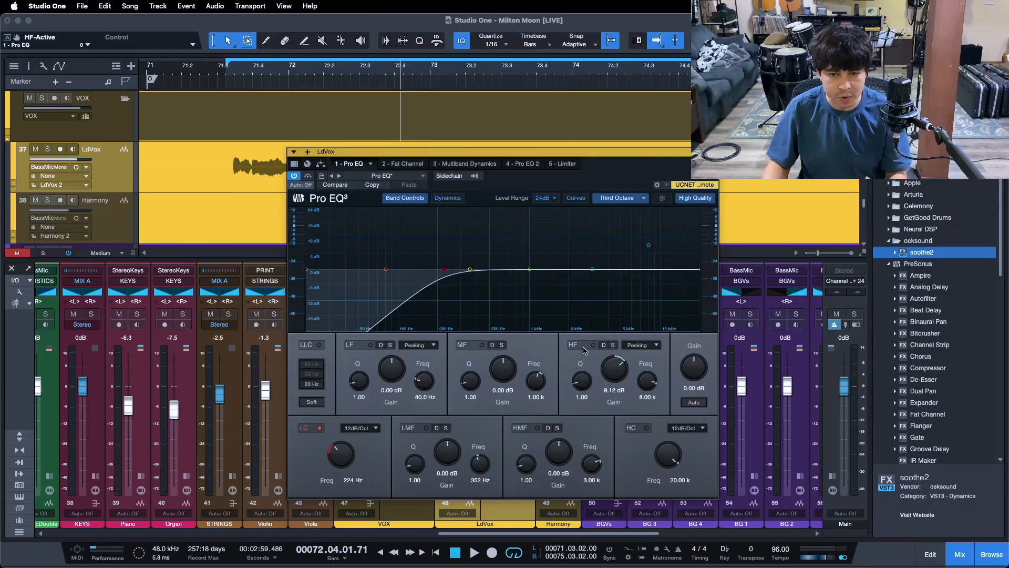
key(space)
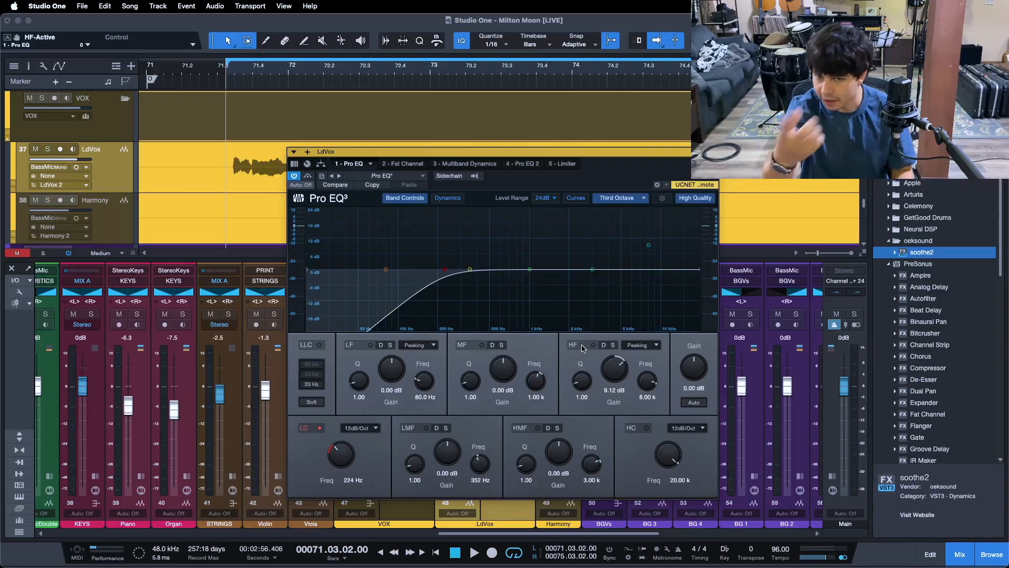
key(space)
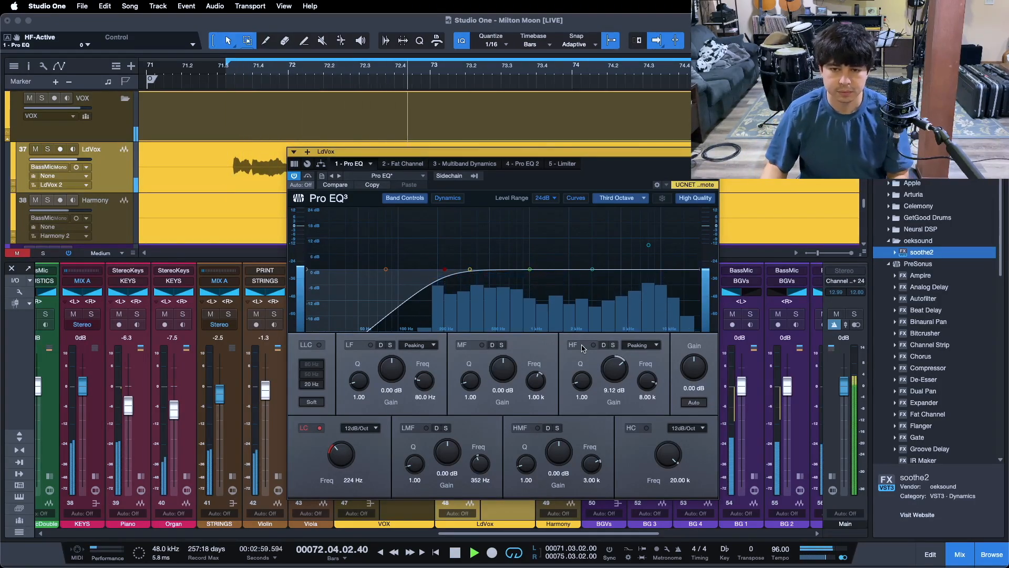
click(584, 348)
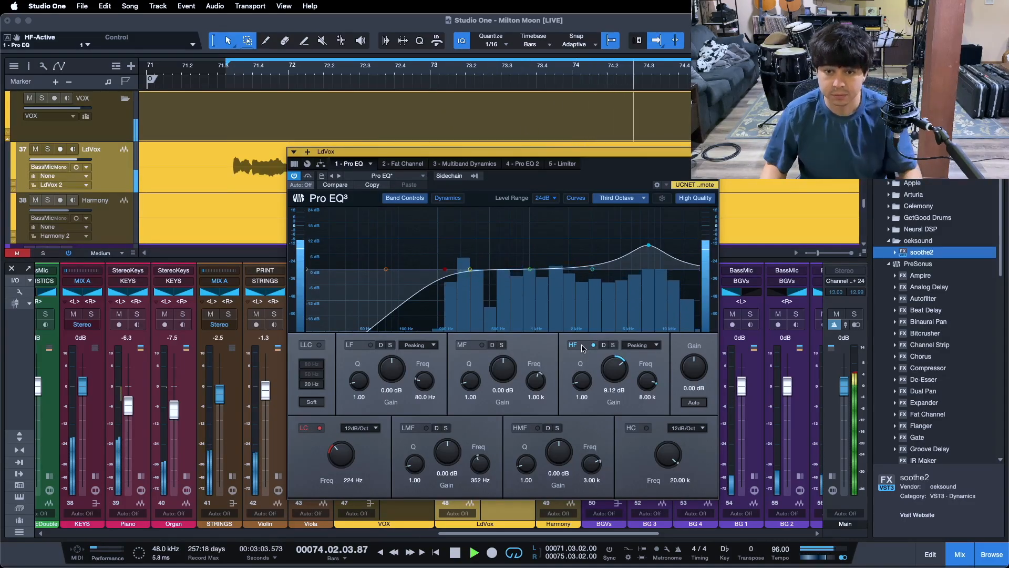
- Switch on LdVox's Pro EQ 2 insert, return to the first Pro EQ and stop playback
click(517, 164)
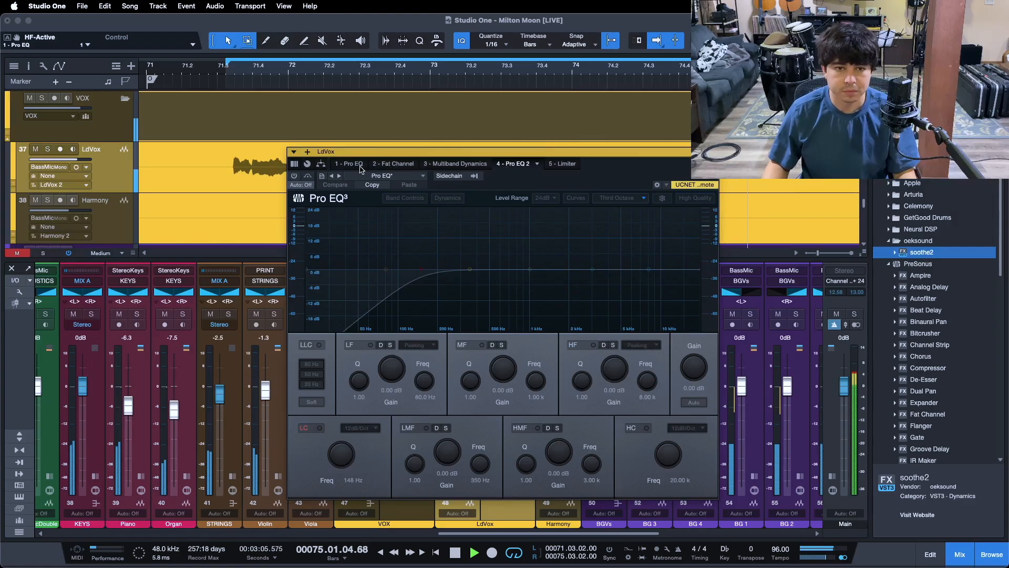
click(294, 176)
click(349, 164)
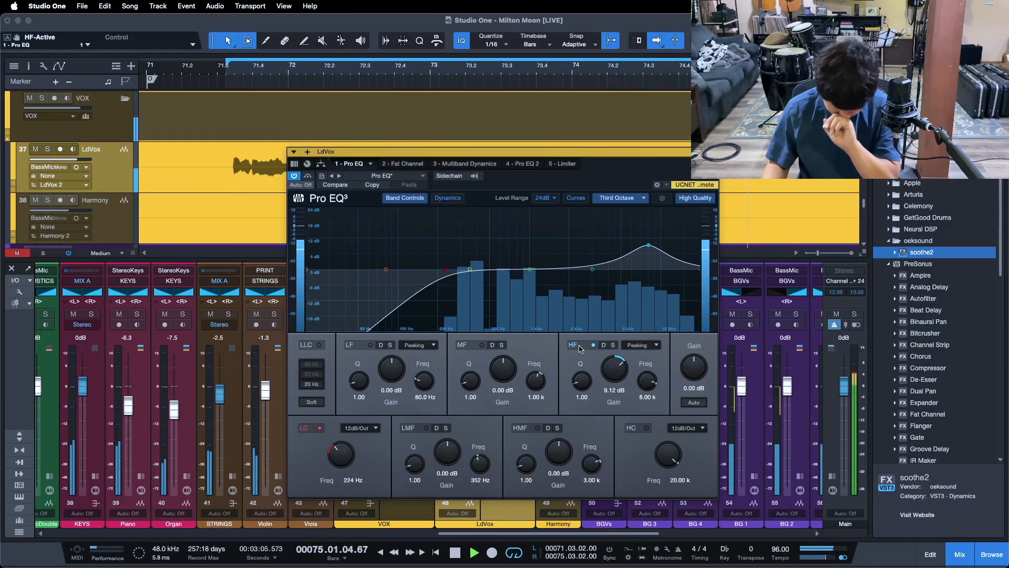
key(space)
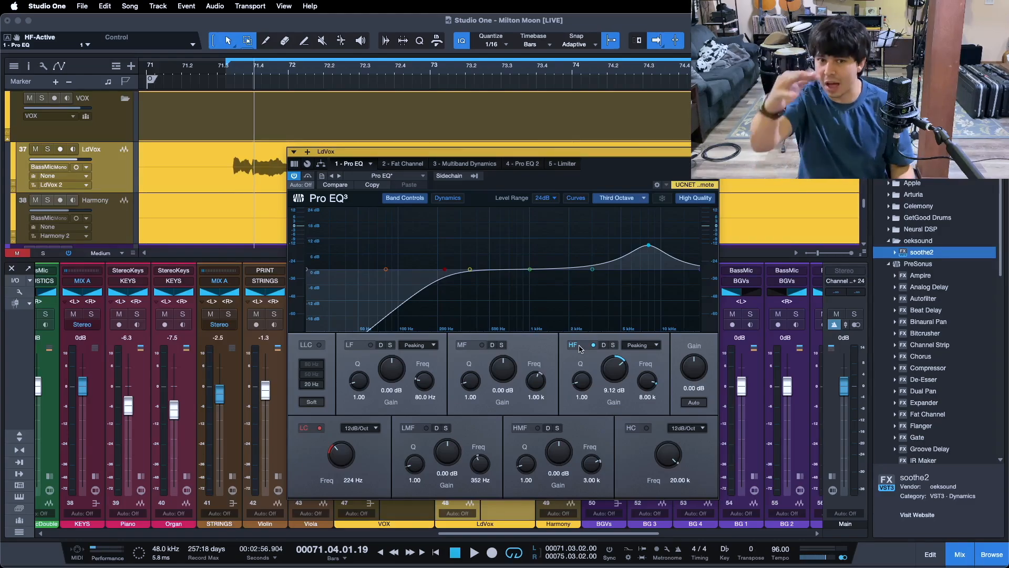
- Switch on LdVox's Multiband Dynamics insert, return to the loop start and show the H band's settings
click(452, 164)
click(295, 176)
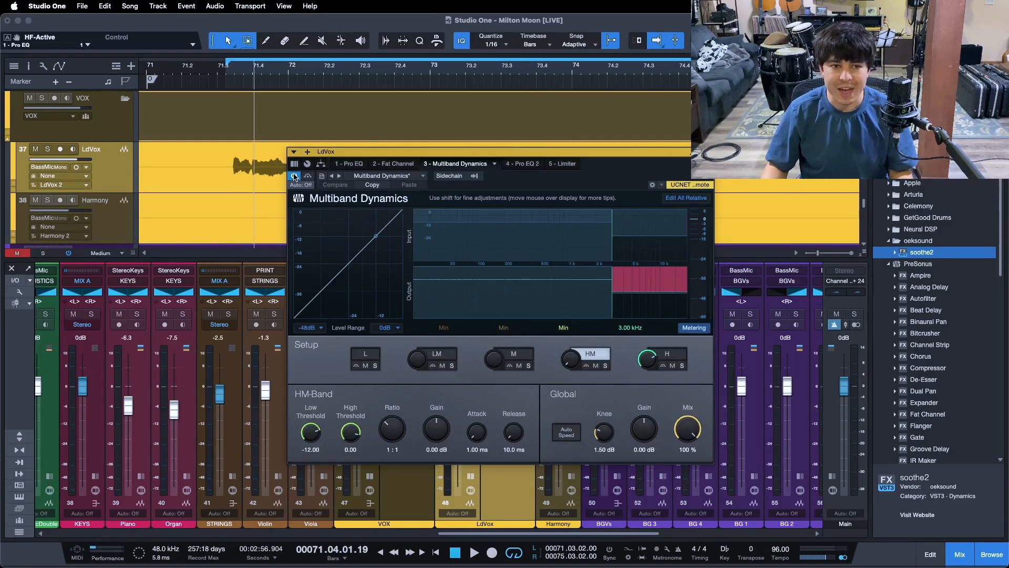
key(KP_1)
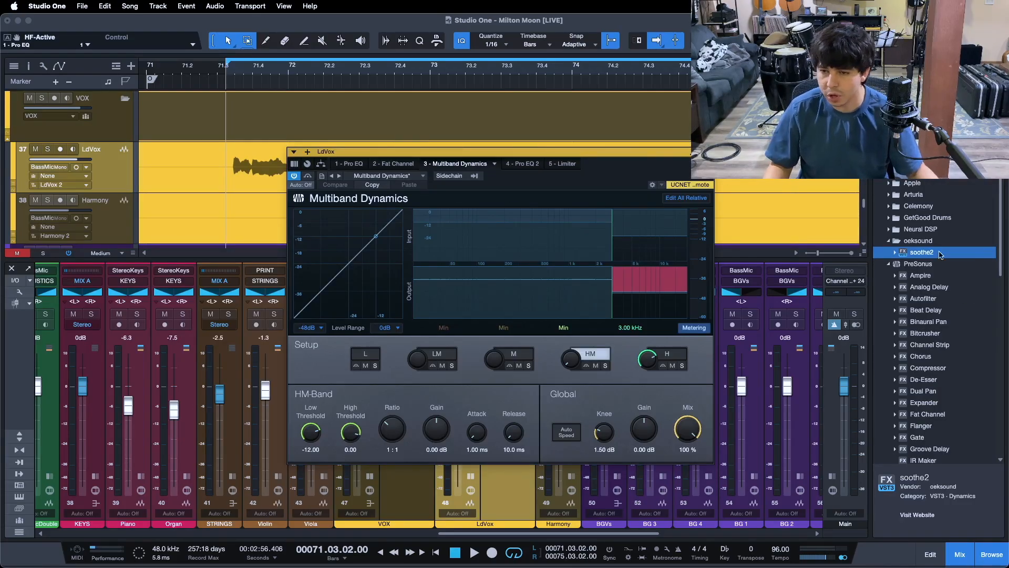
scroll(937, 331, down, 10)
scroll(920, 339, up, 10)
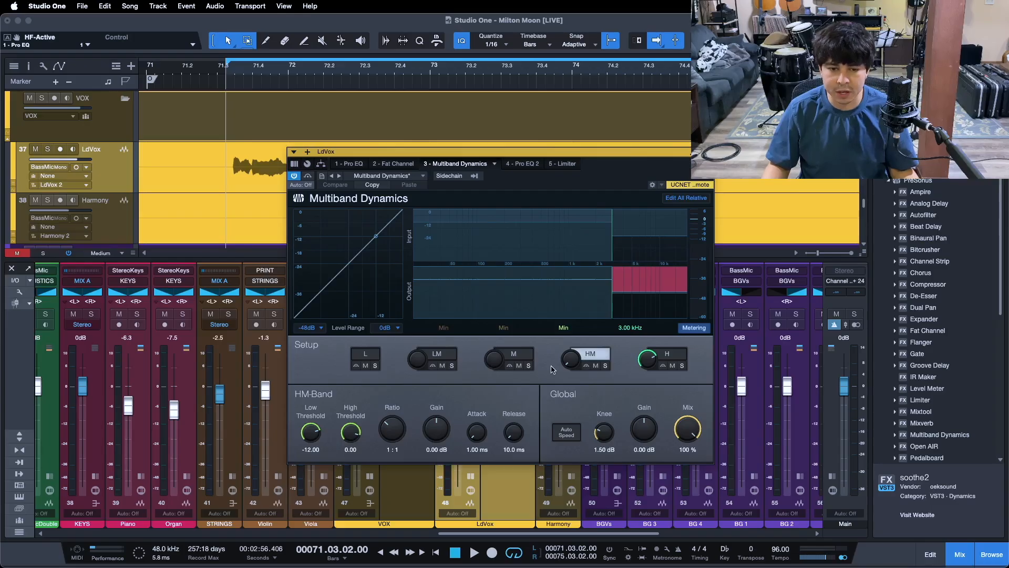
click(673, 356)
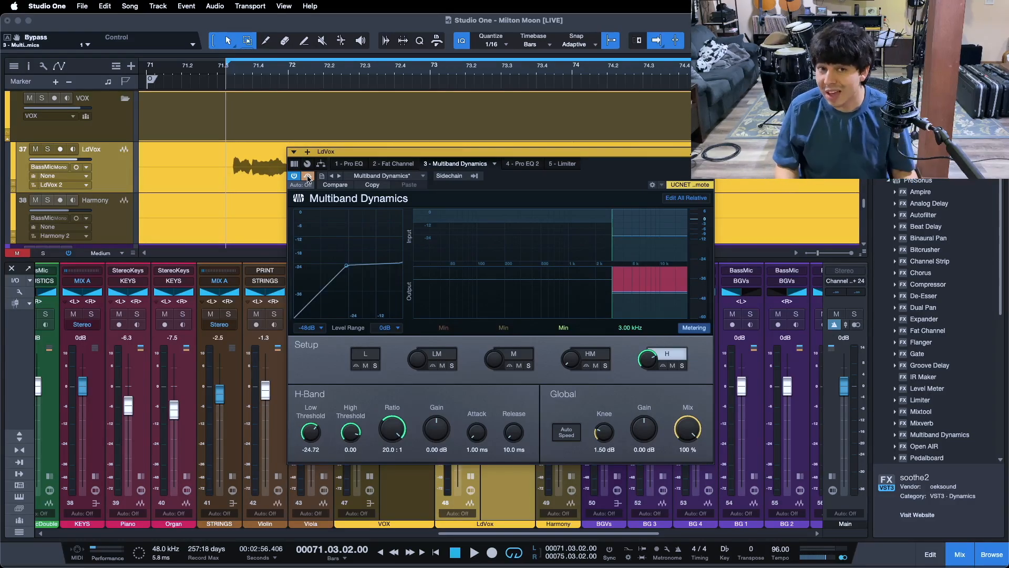
- Play the full mix, switch on LdVox's Limiter insert, and return to Multiband Dynamics before stopping playback
key(space)
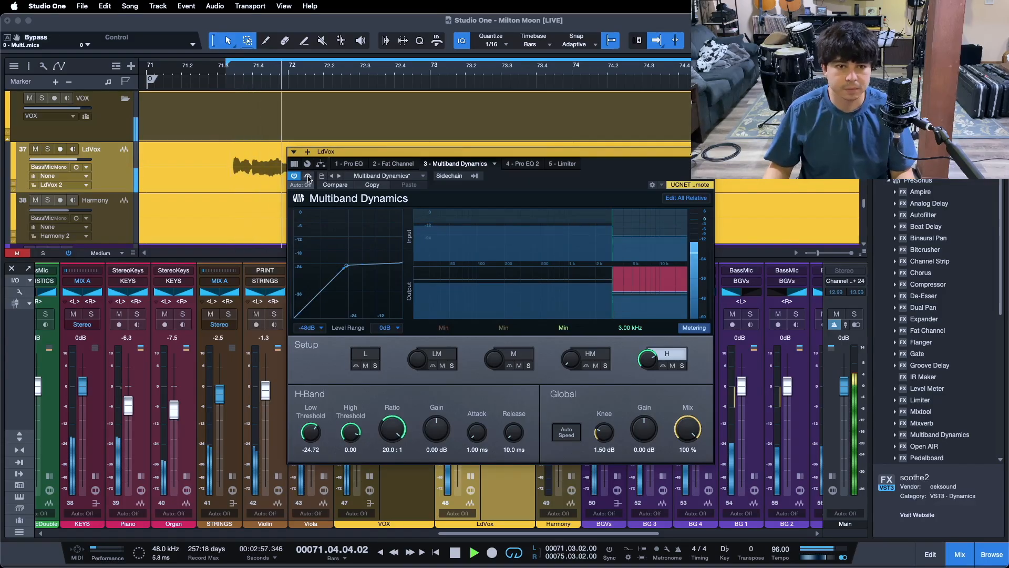
click(563, 164)
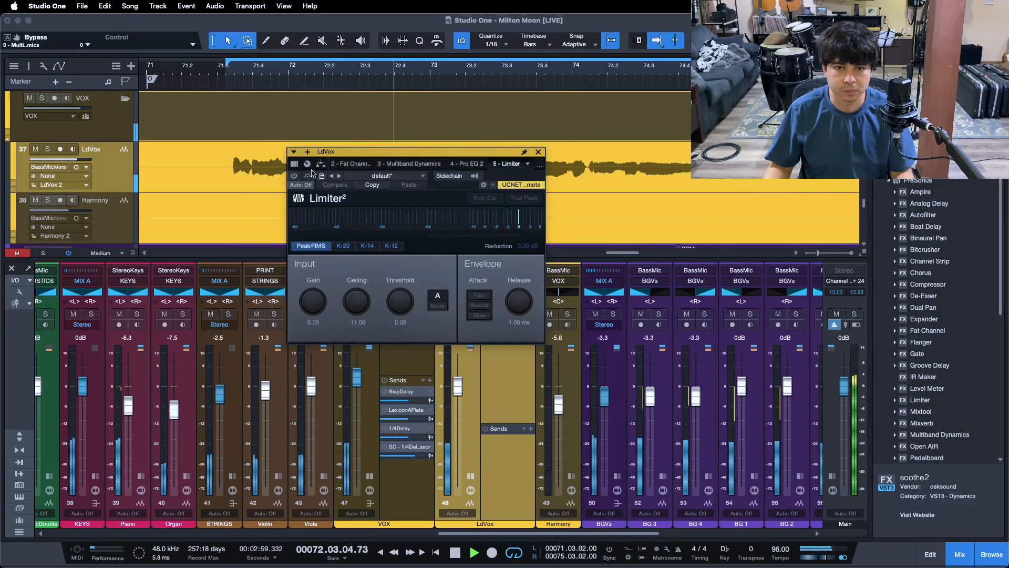
click(295, 176)
click(413, 164)
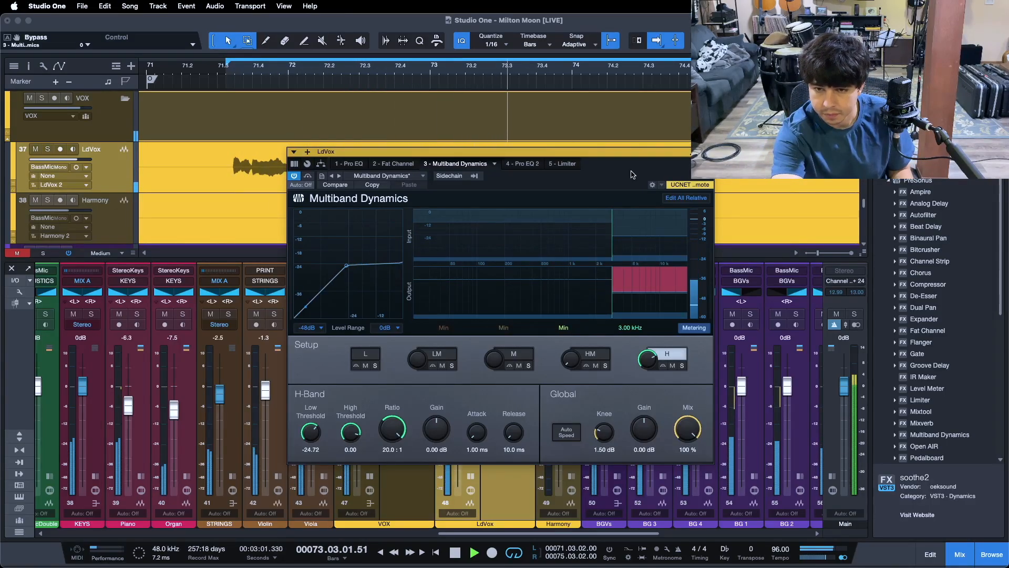
key(space)
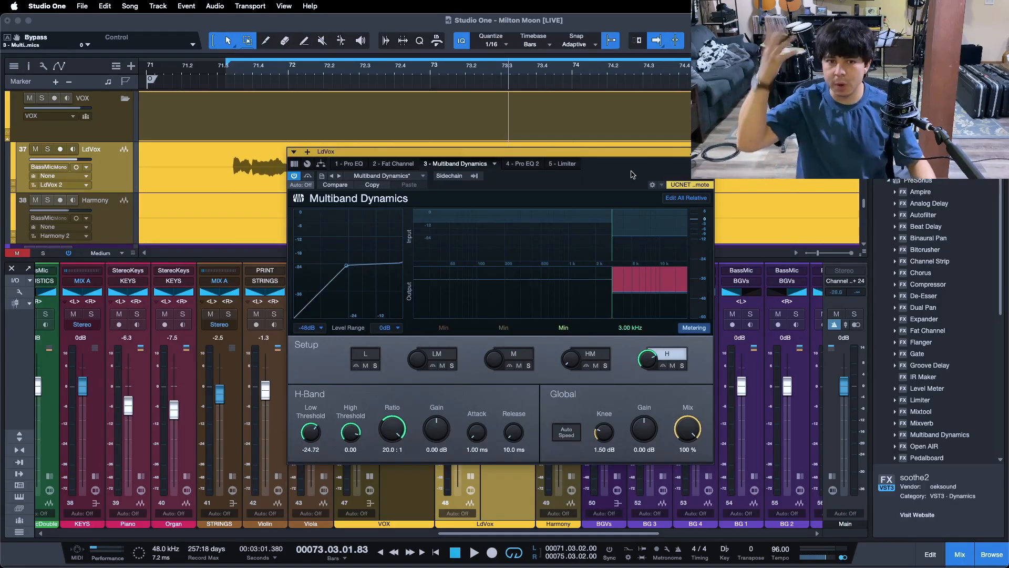
- Review the Pro EQ, Multiband Dynamics, Pro EQ 2 and Limiter settings on LdVox, and close the effect editor
click(357, 164)
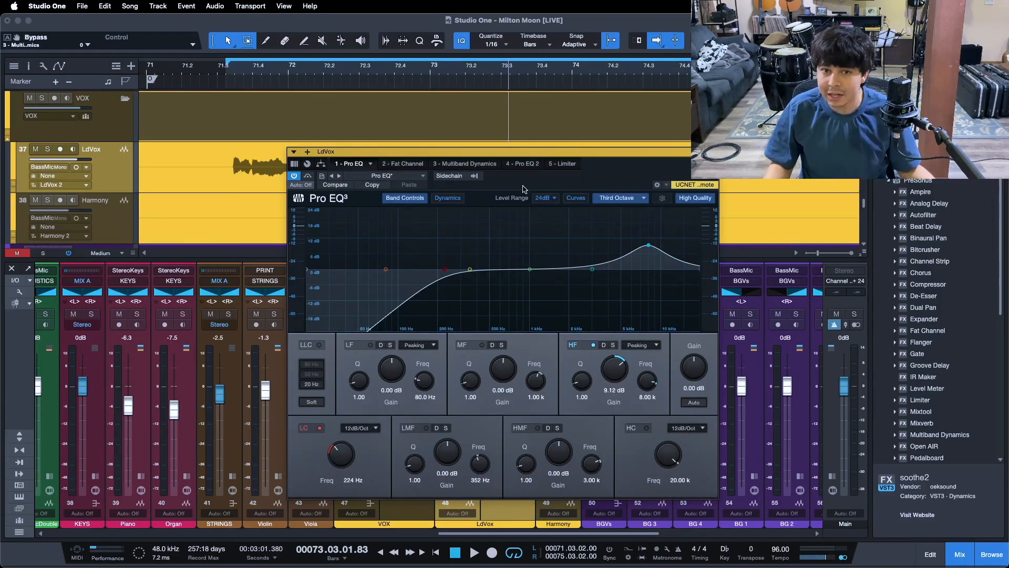
click(483, 166)
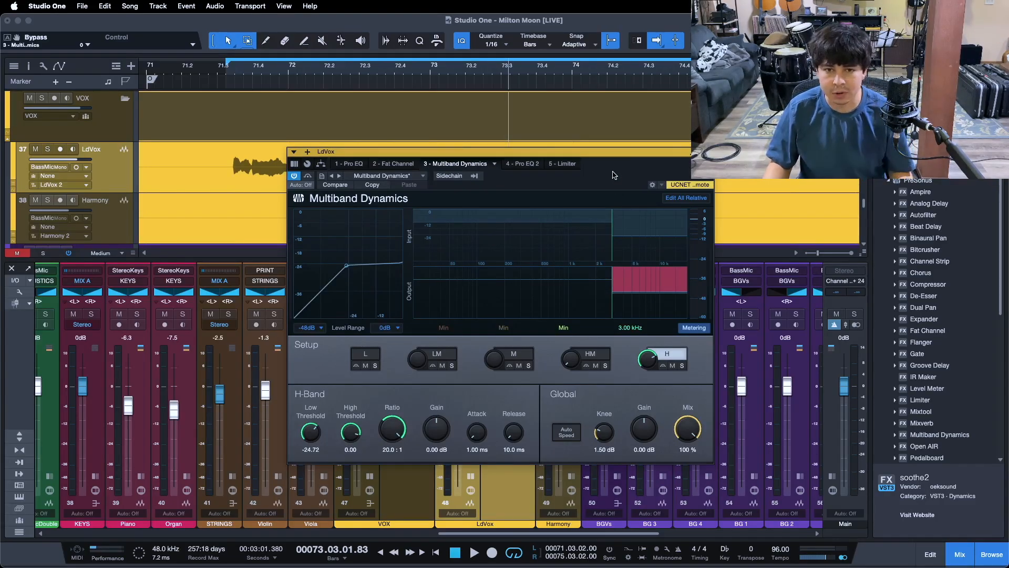
click(522, 163)
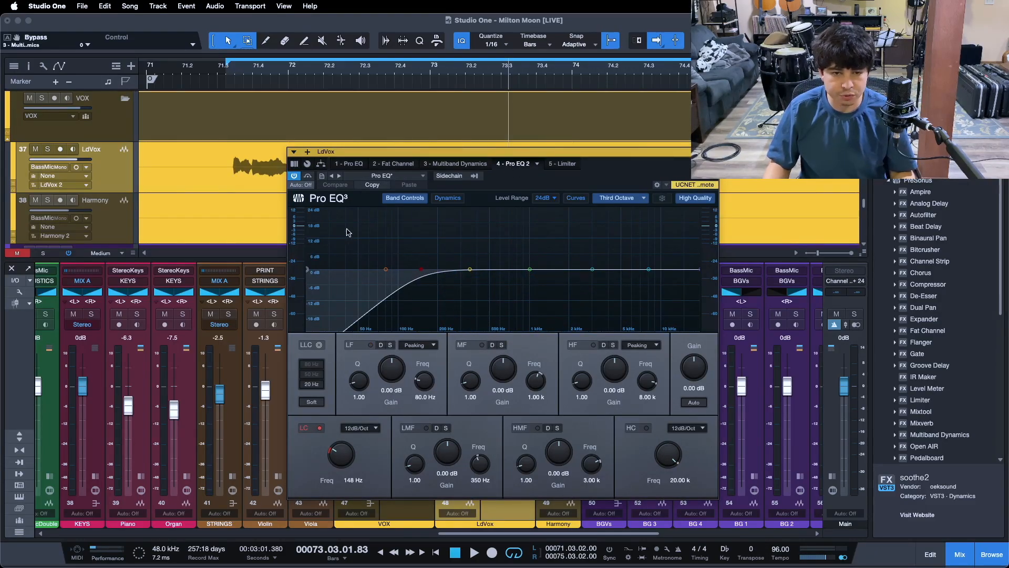
click(556, 164)
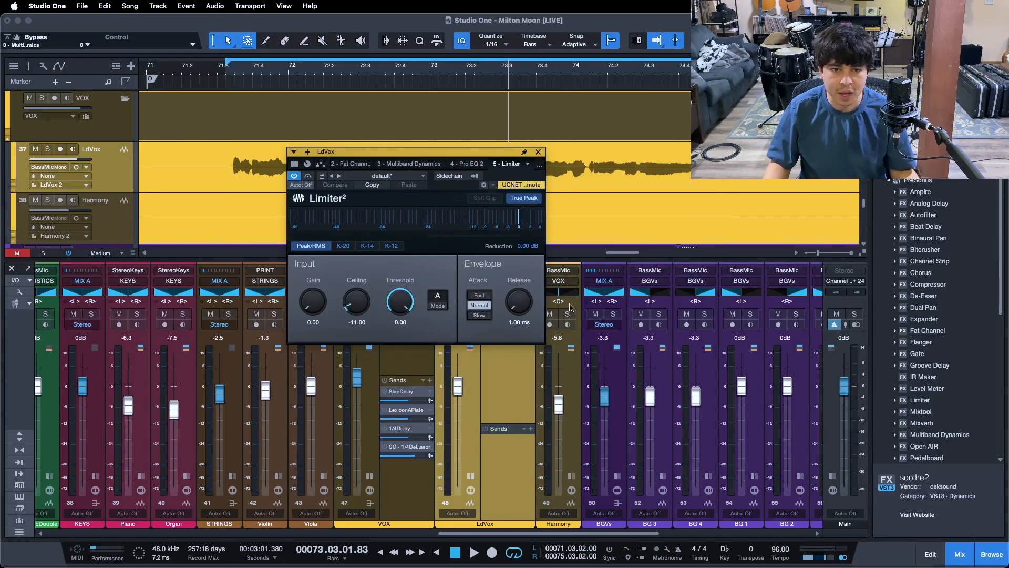
click(539, 153)
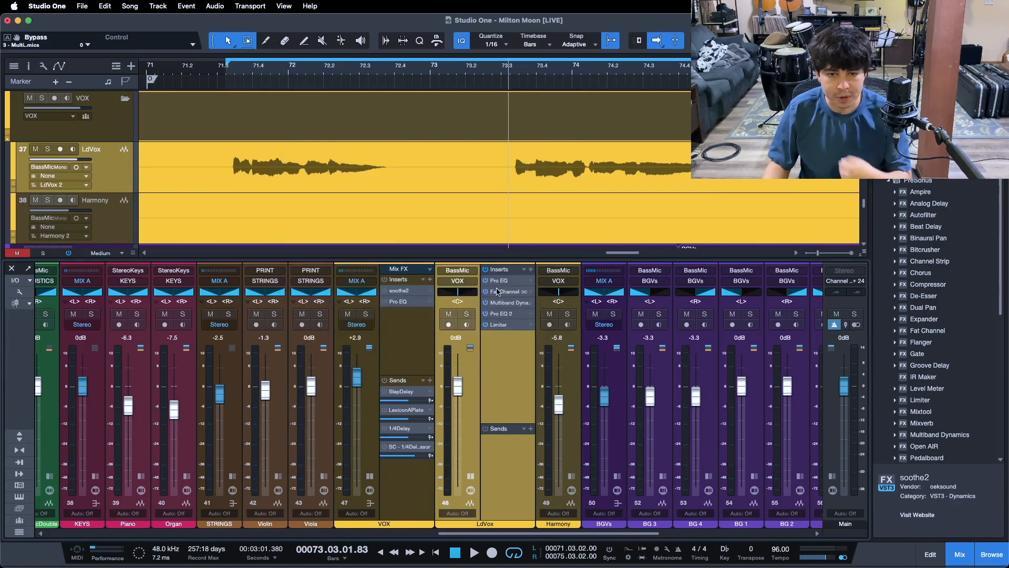
- Open the VOX bus's soothe2 insert and show the Pro EQ that follows it
click(412, 293)
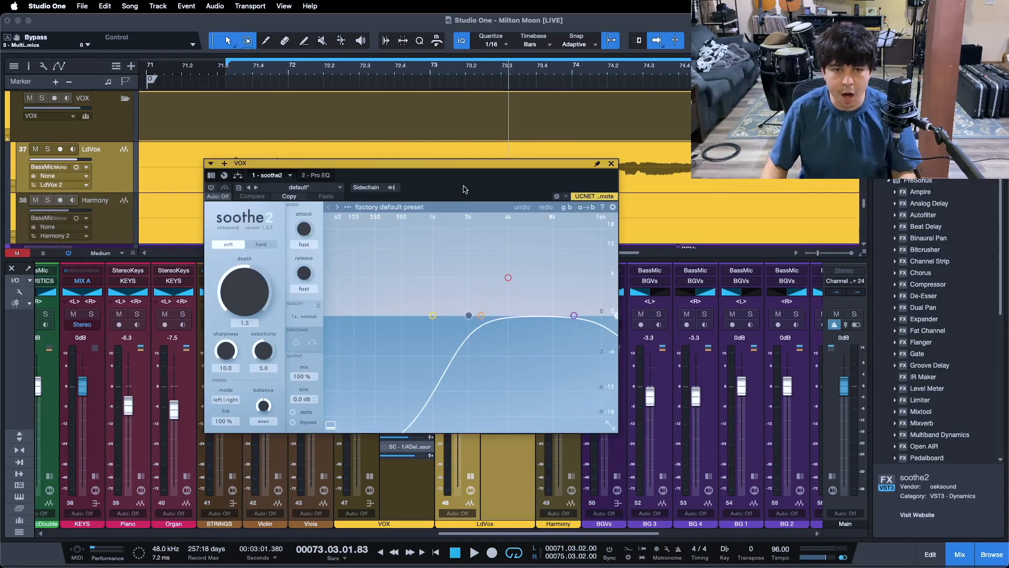
drag(539, 195, 544, 195)
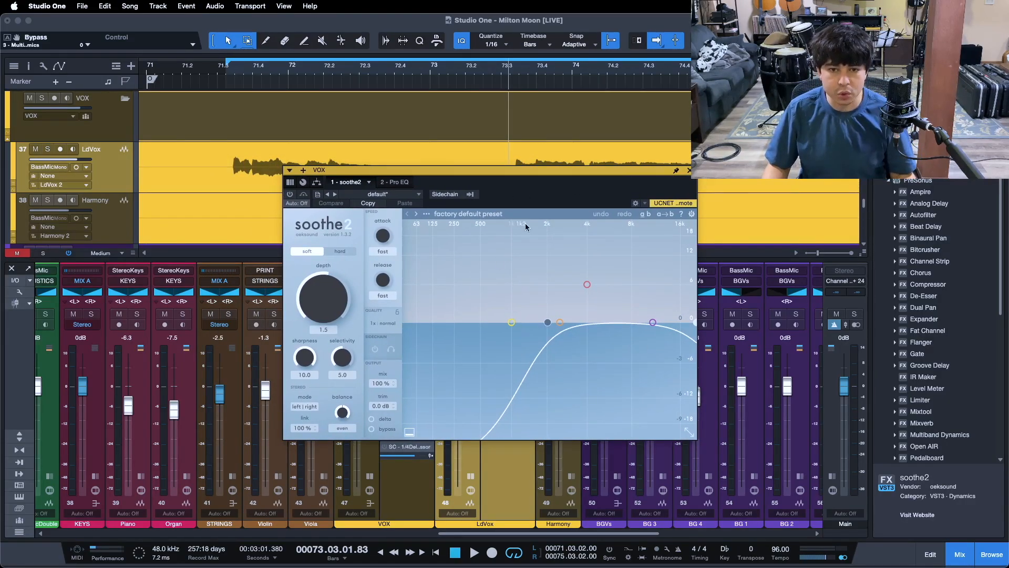
click(393, 182)
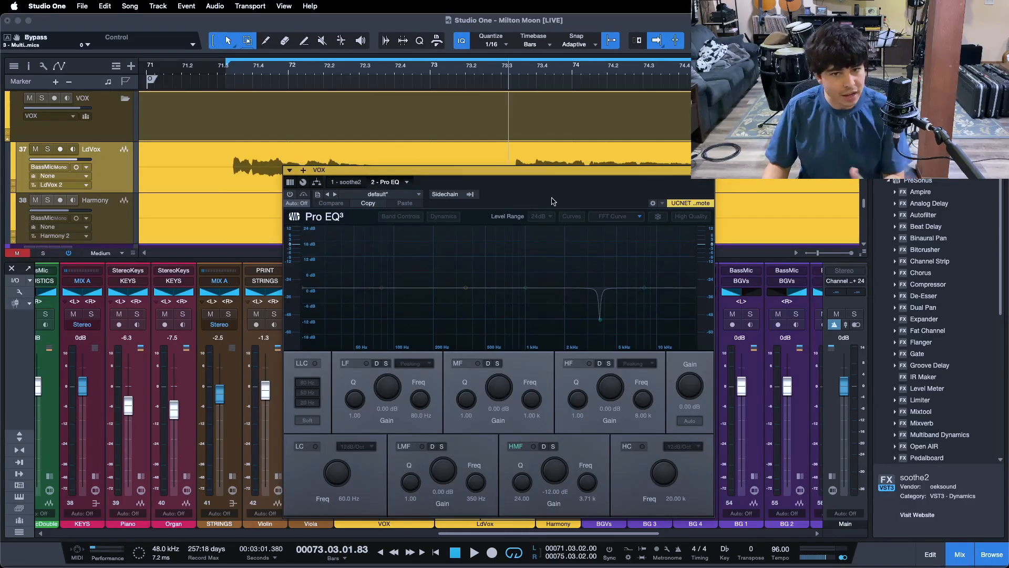
click(289, 194)
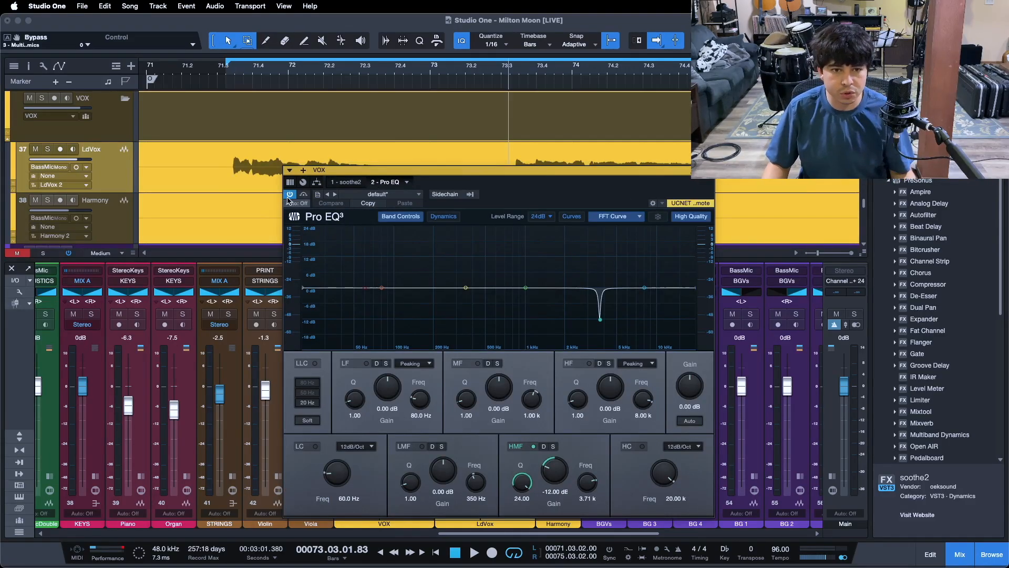
click(345, 182)
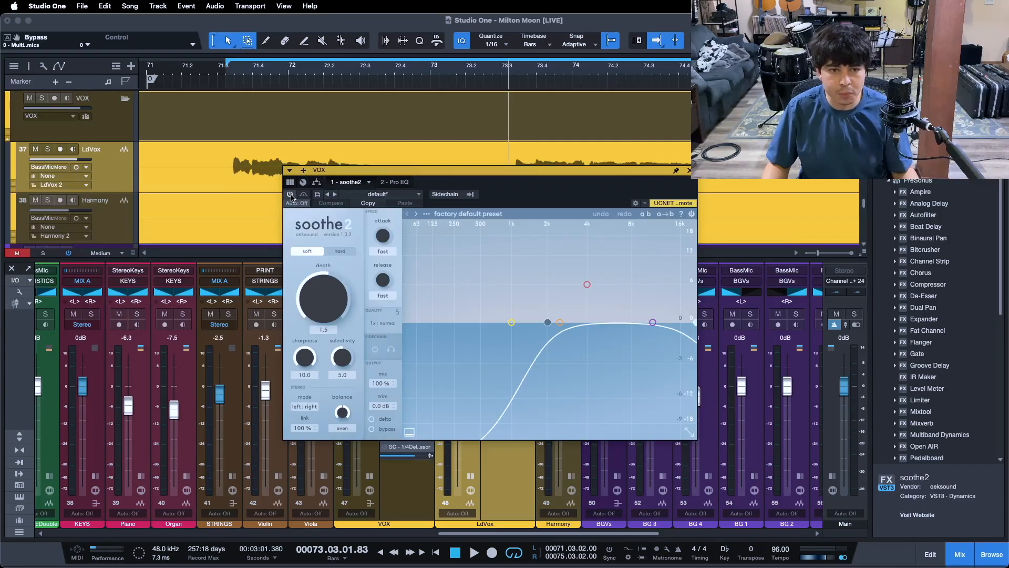
click(393, 182)
click(290, 194)
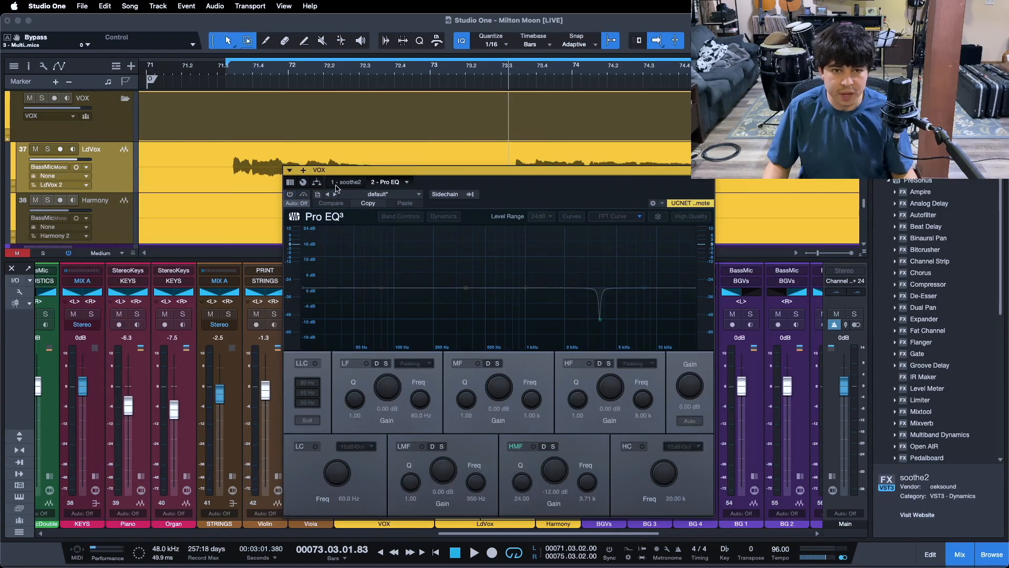
- Switch on the VOX bus's soothe2 insert, glance over its Pro EQ, and return the playhead to the loop start
click(345, 182)
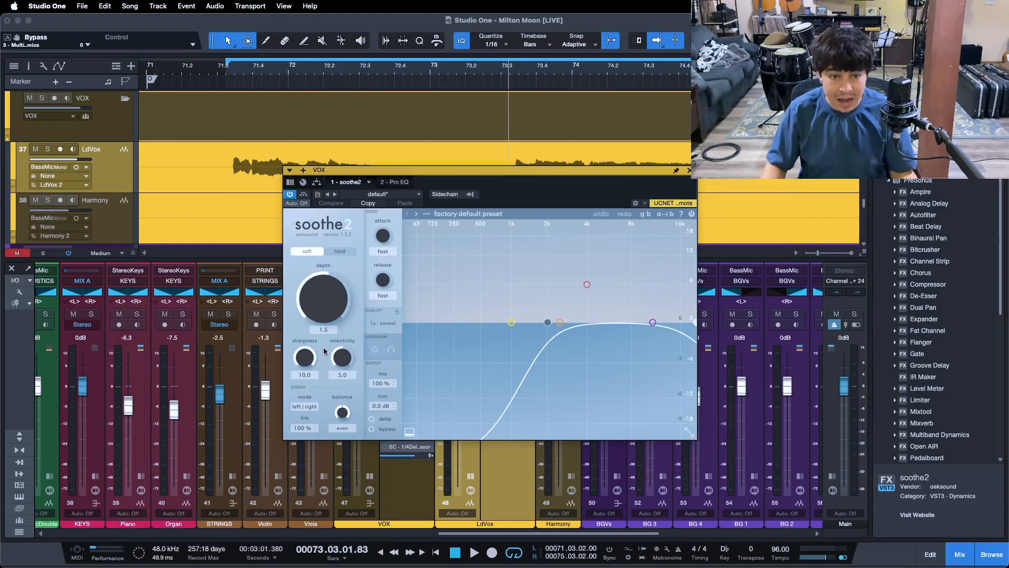
click(394, 182)
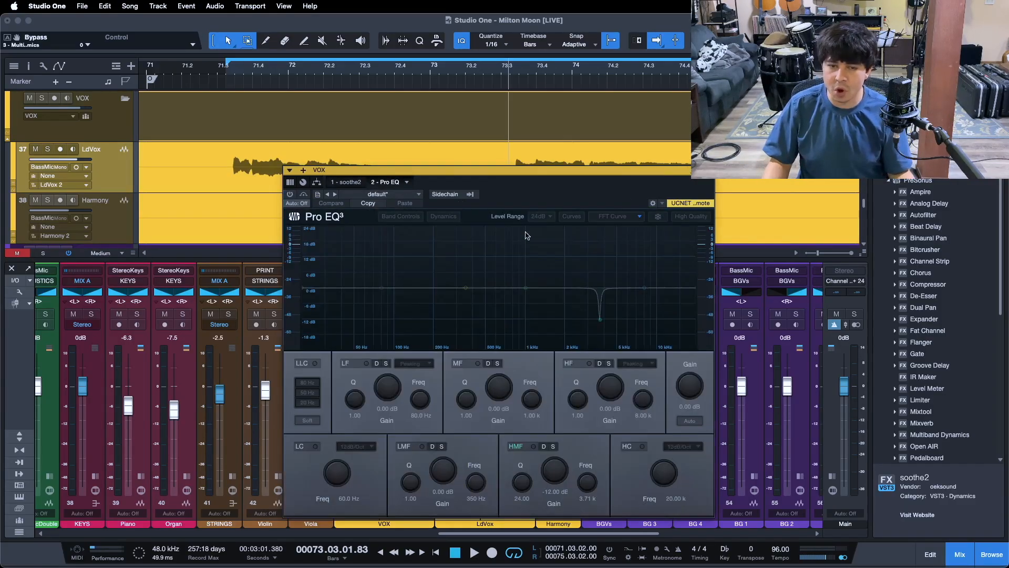
click(347, 182)
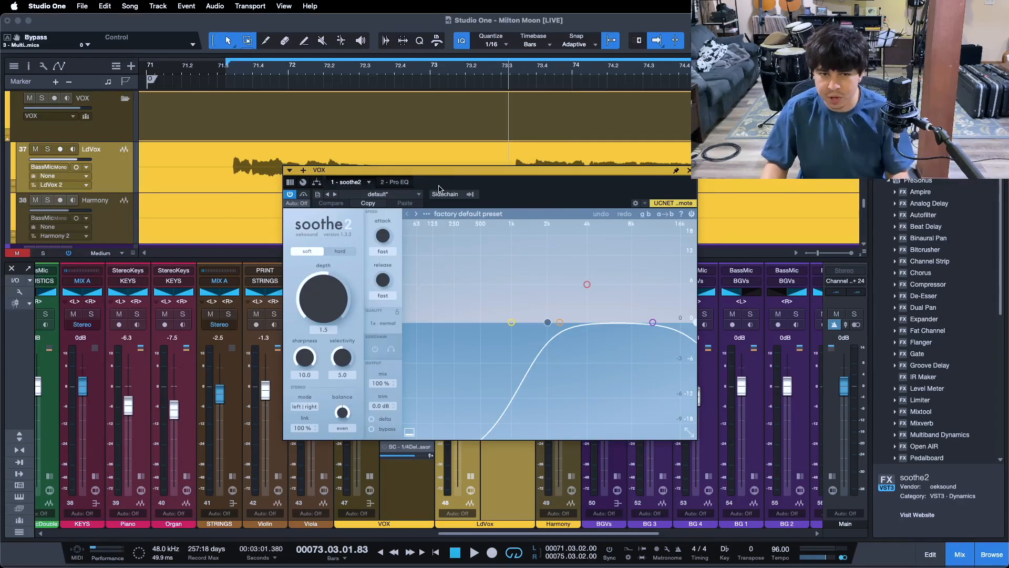
key(space)
click(396, 182)
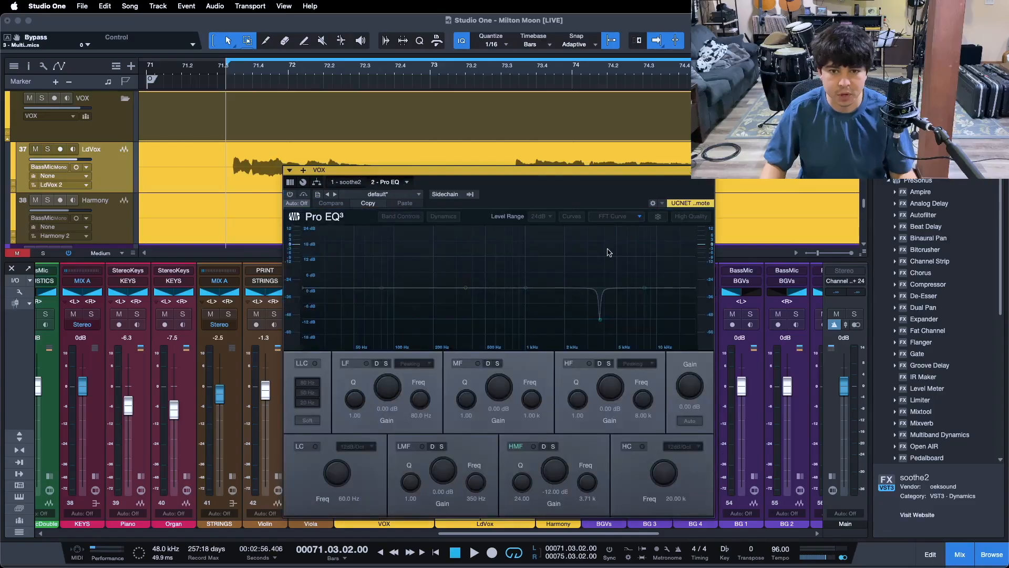
click(356, 182)
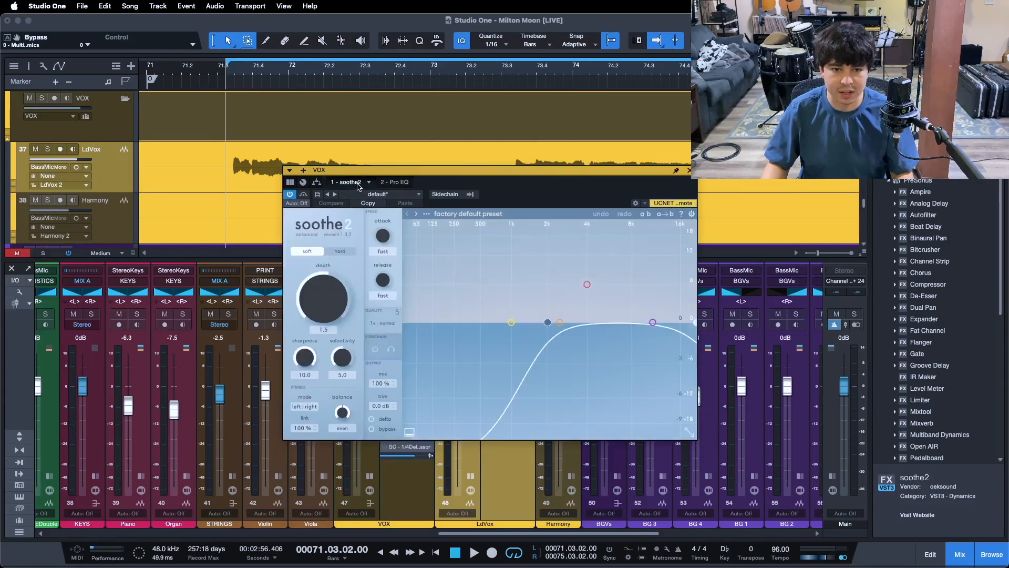
- Play the full mix while toggling soothe2's bypass for comparison, leave it active and stop playback
drag(549, 188, 529, 198)
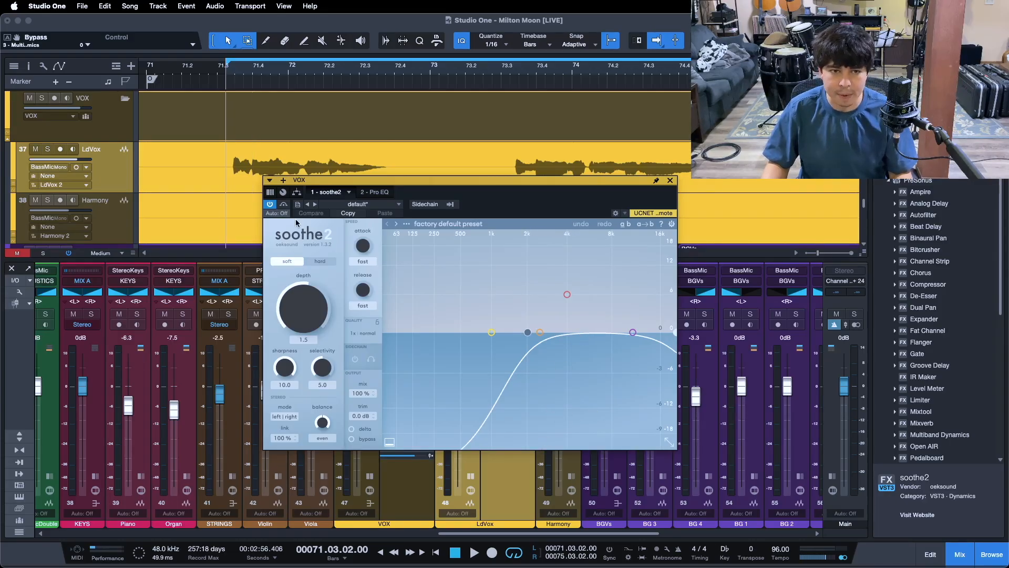
click(285, 205)
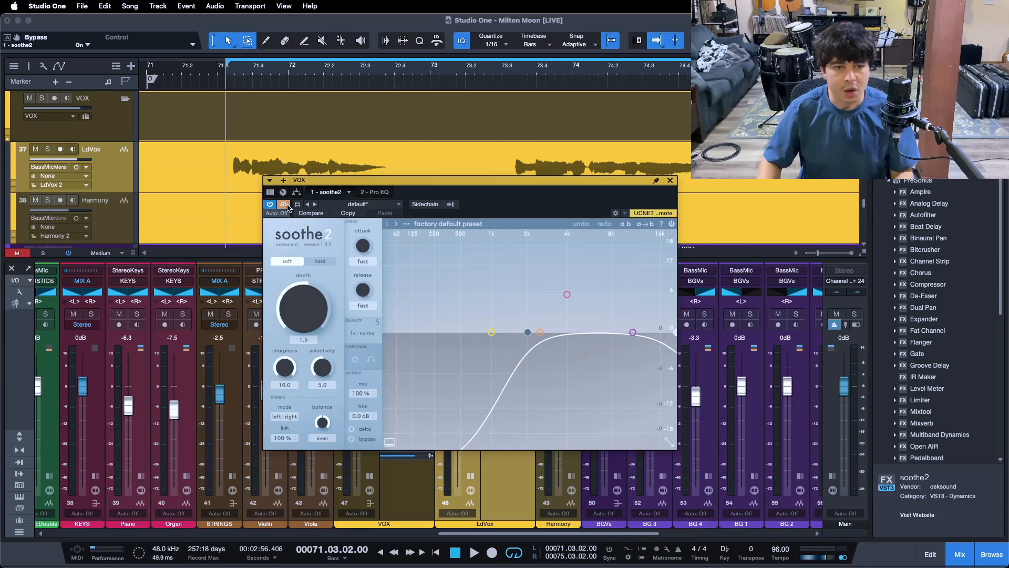
key(space)
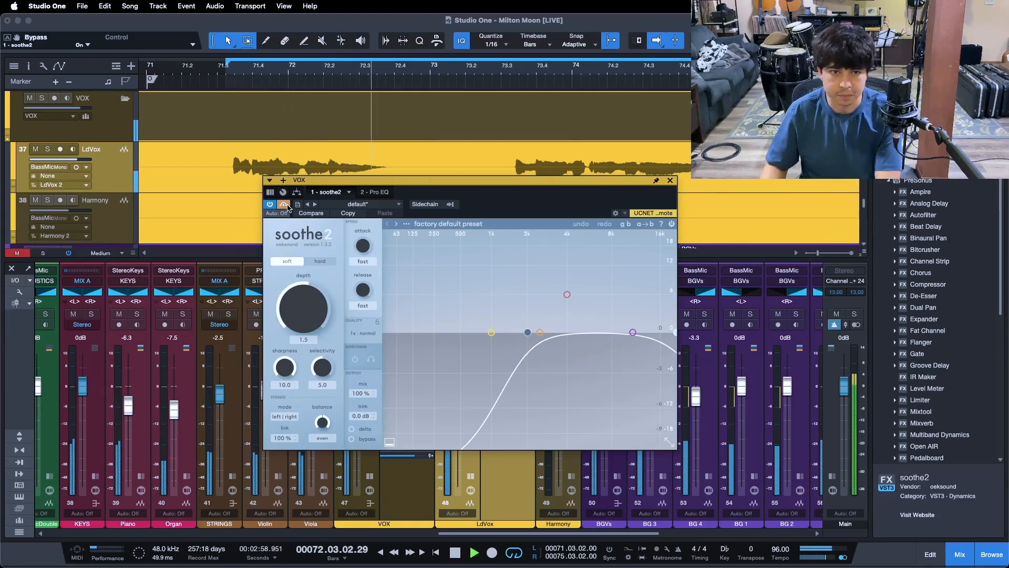
click(286, 205)
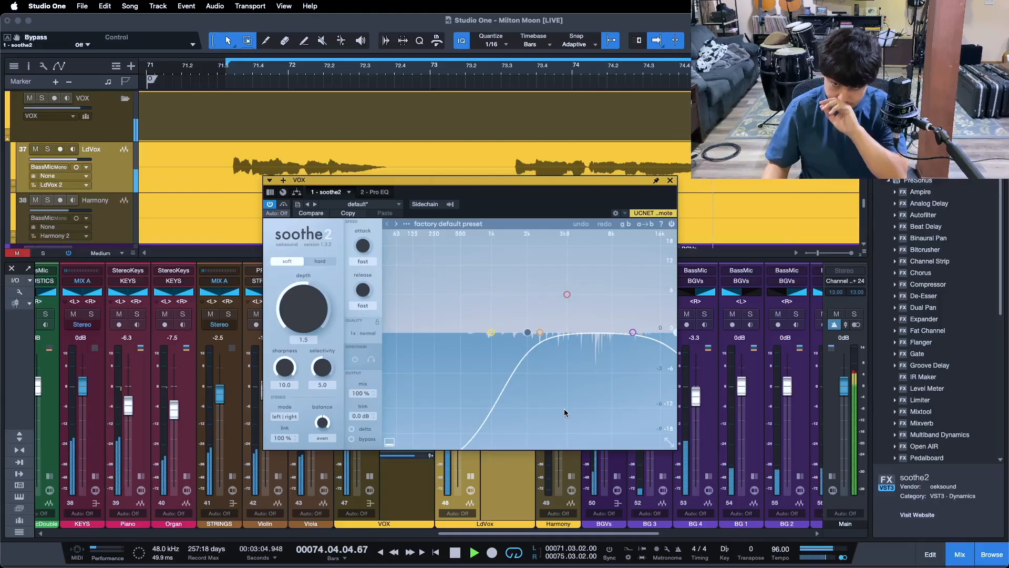
click(284, 207)
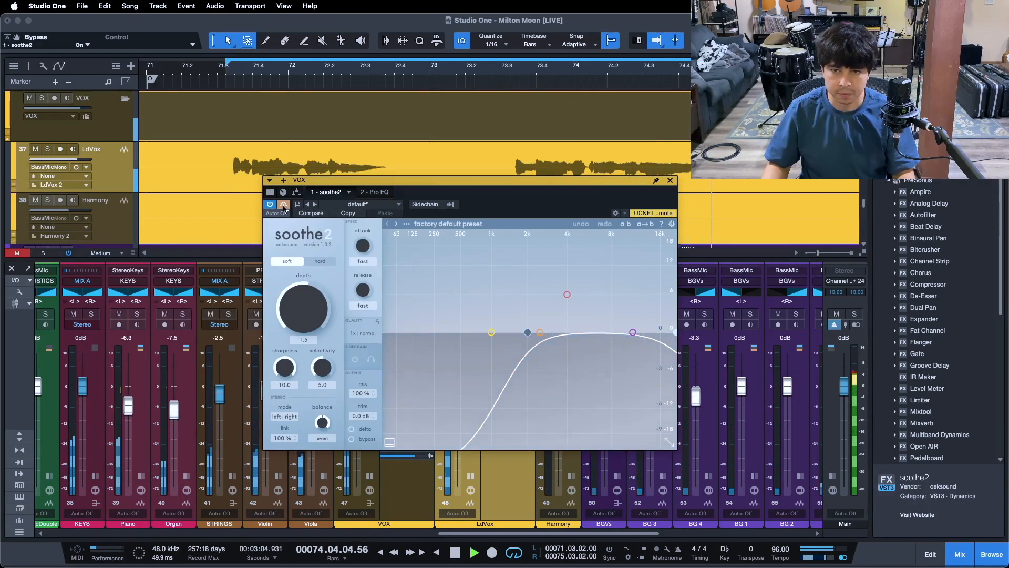
click(284, 207)
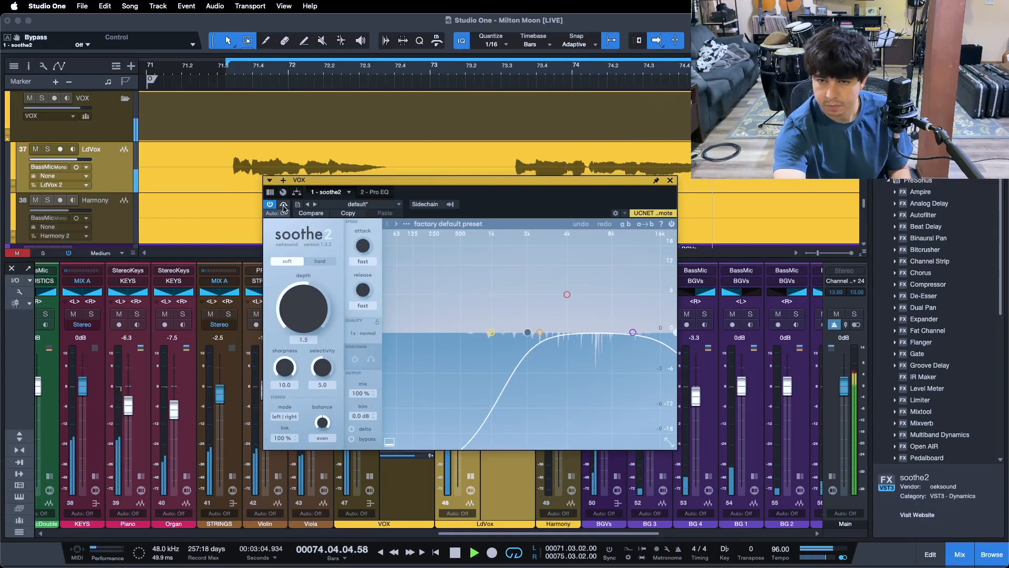
key(space)
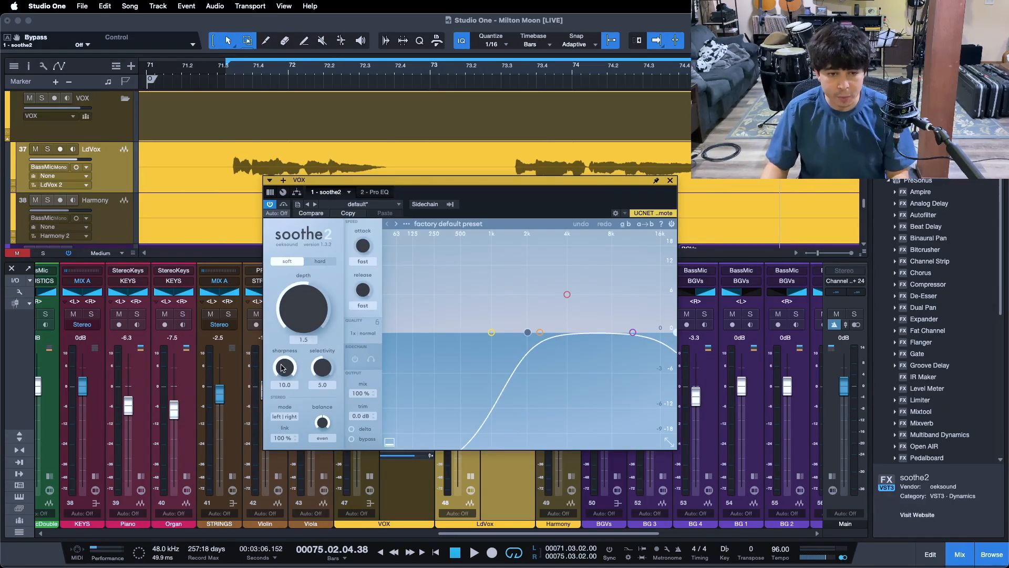
- Review soothe2's settings on the VOX bus, check the first Pro EQ on LdVox, and reopen the VOX soothe2
mouse_move(284, 368)
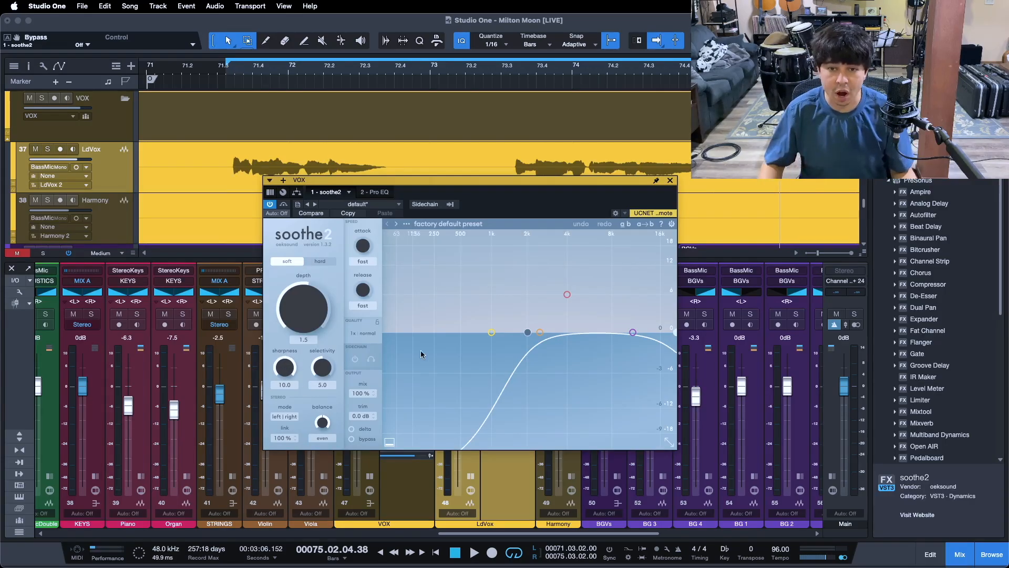
mouse_move(543, 206)
mouse_down()
mouse_move(561, 212)
mouse_move(544, 224)
mouse_up()
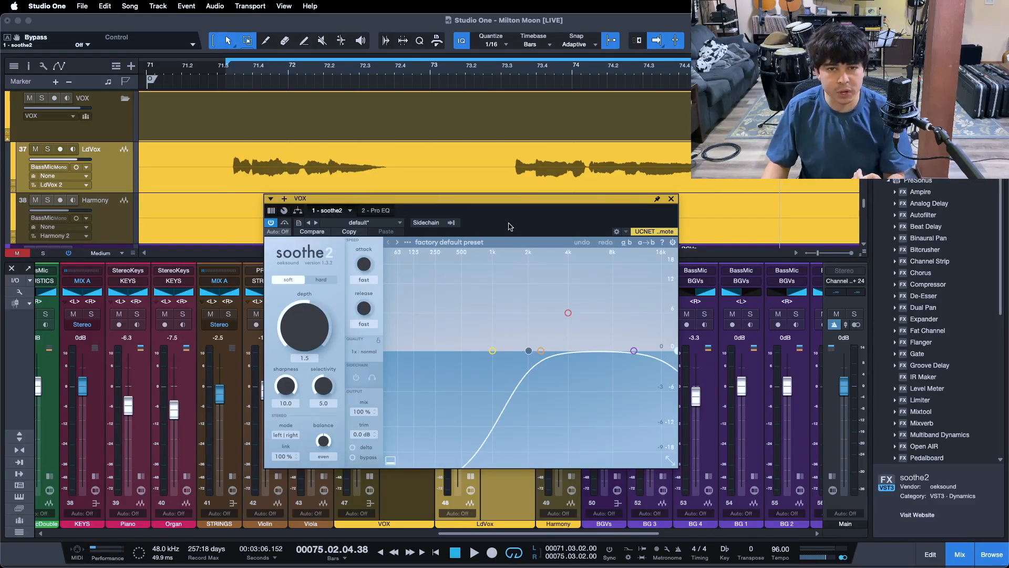
drag(514, 223, 506, 339)
click(499, 281)
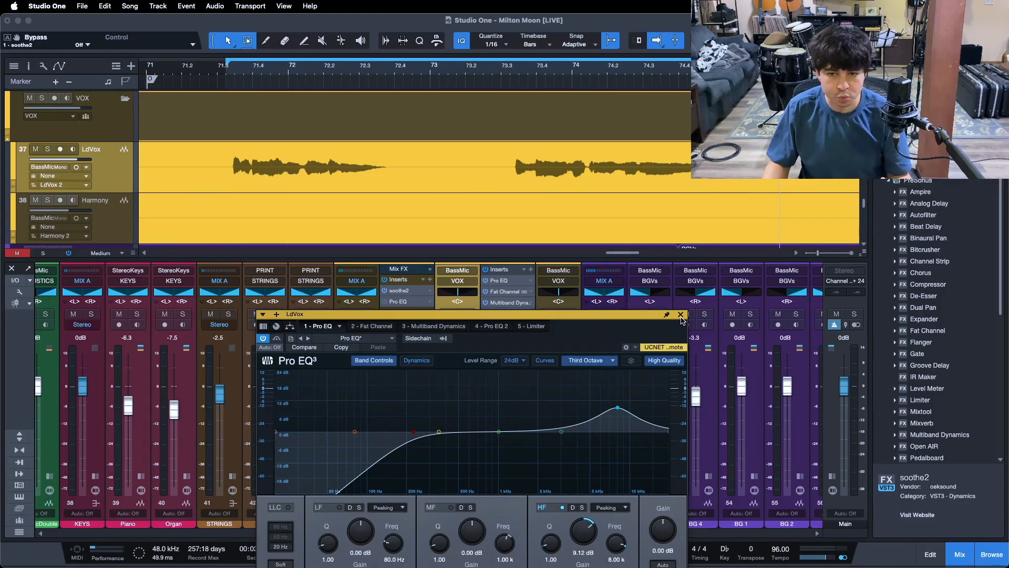
click(681, 315)
click(411, 291)
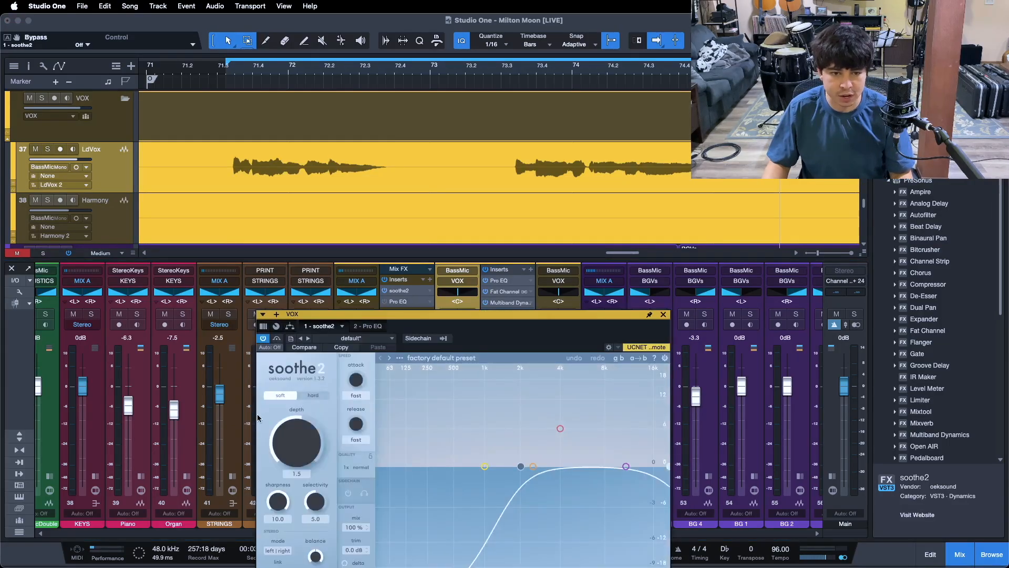
drag(400, 314, 396, 215)
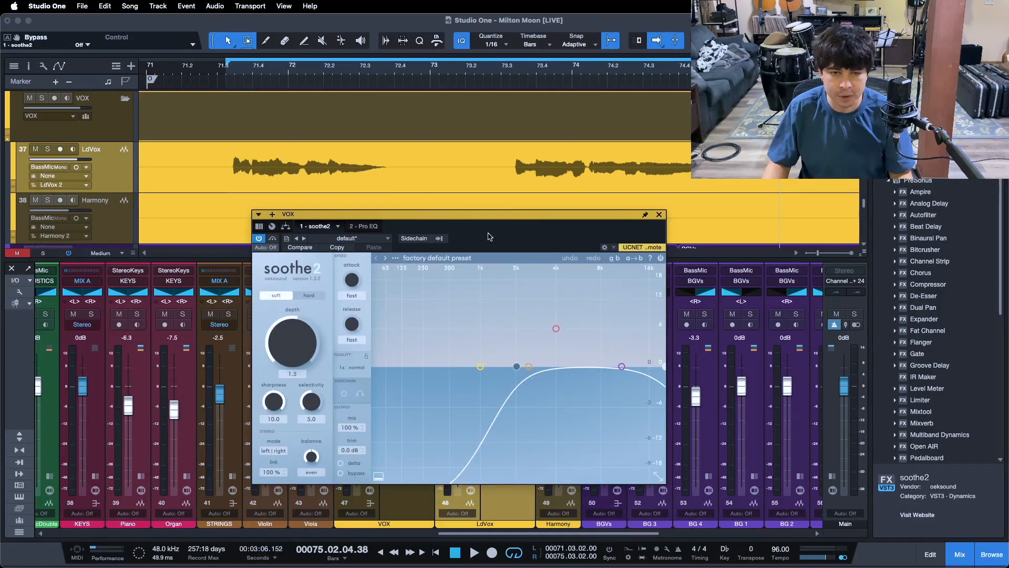
- Switch on the VOX bus's Pro EQ insert and compare its settings with soothe2's
click(368, 226)
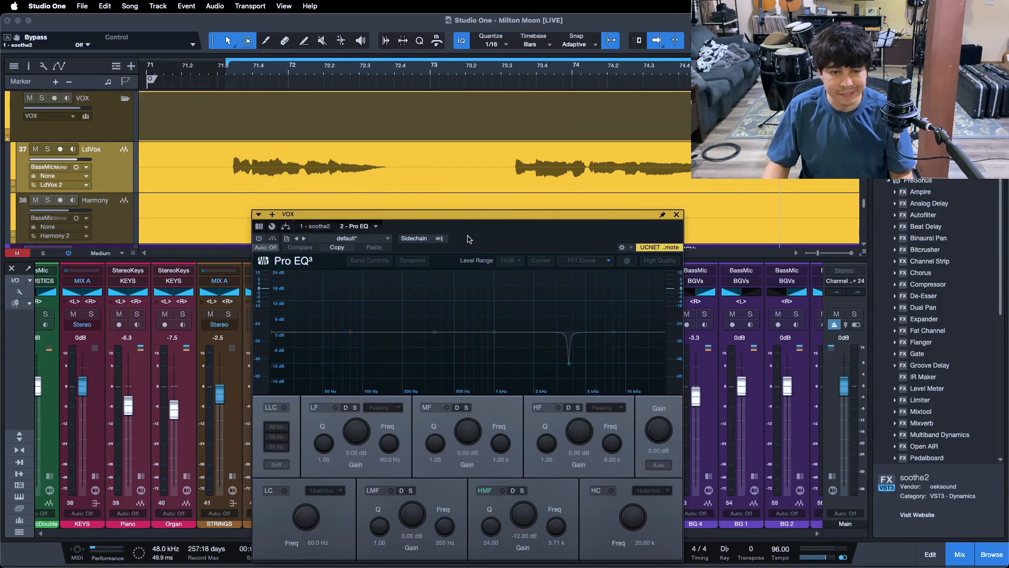
click(258, 239)
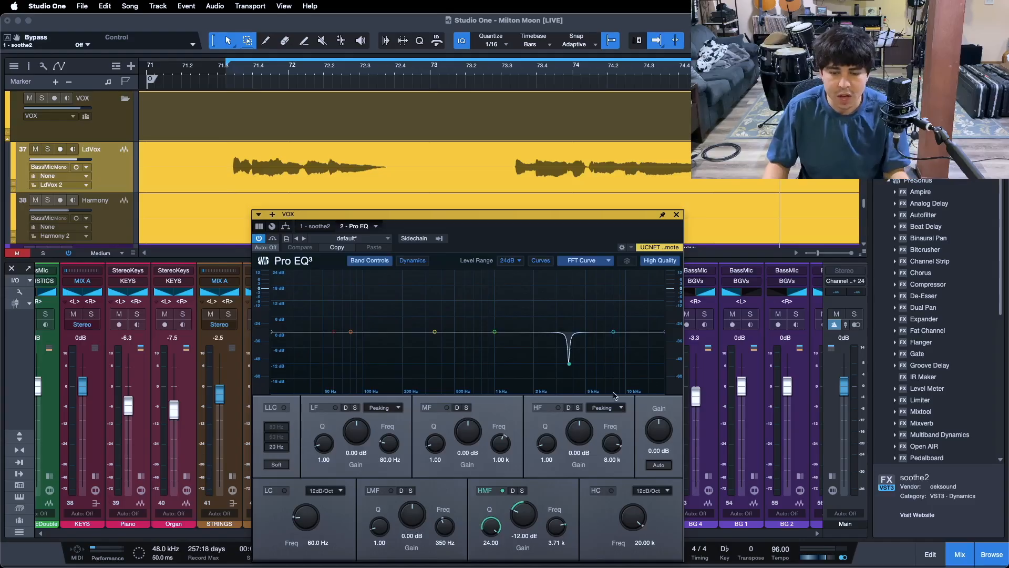
drag(518, 247, 531, 178)
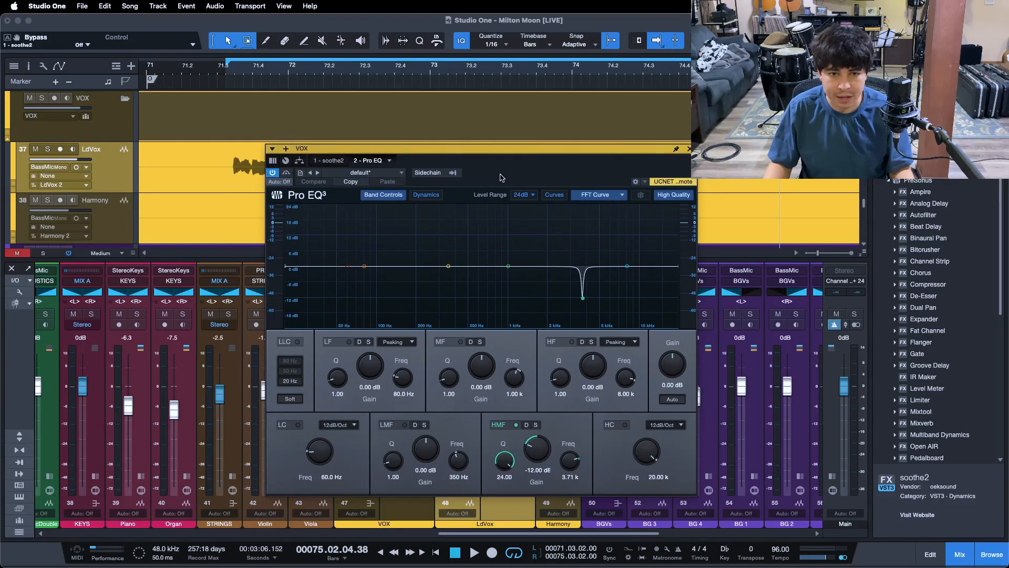
click(342, 160)
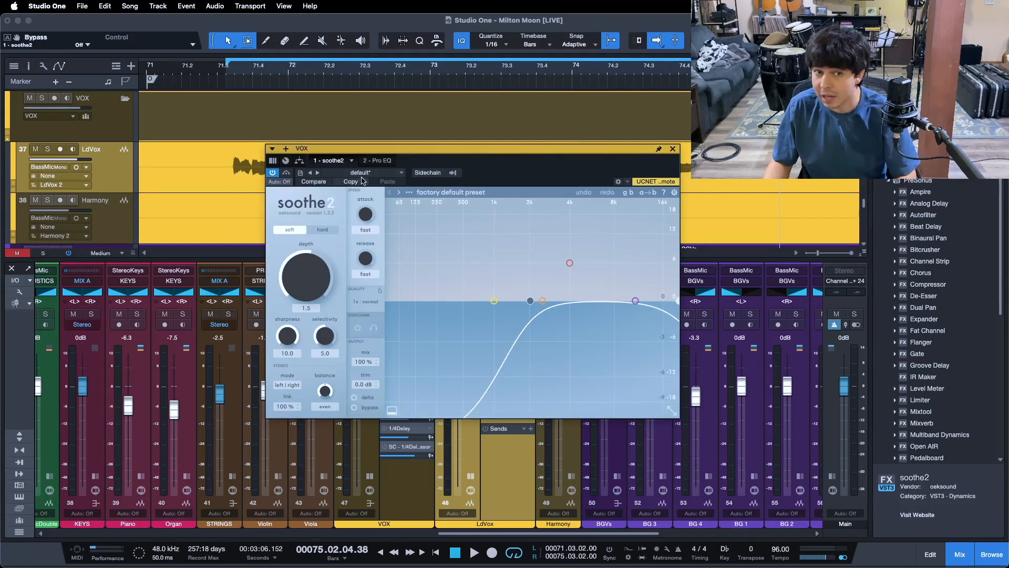
click(374, 160)
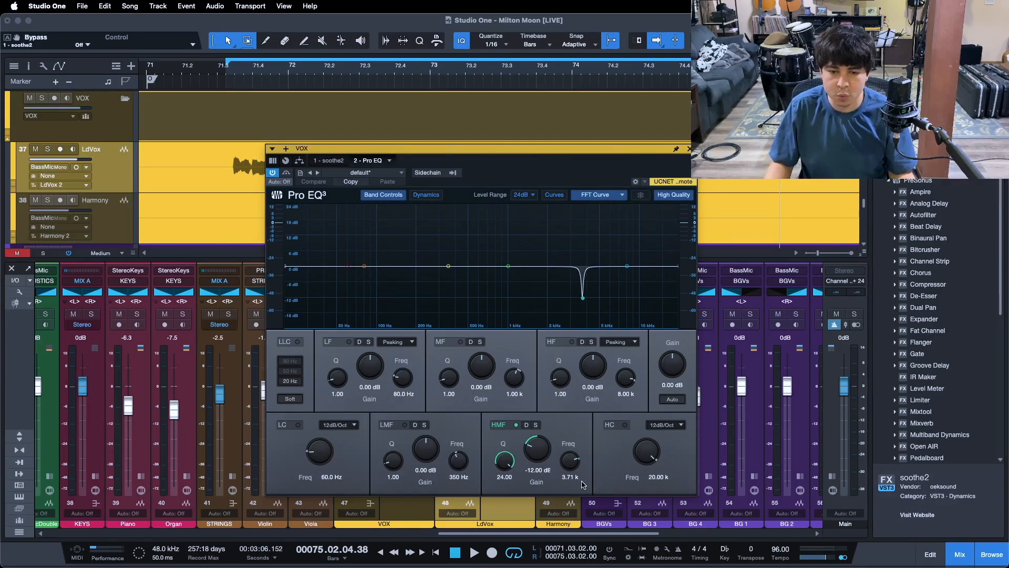
- Audition the mix with the VOX Pro EQ's HMF band off and on, leave it on, close the editor and stop playback
click(504, 427)
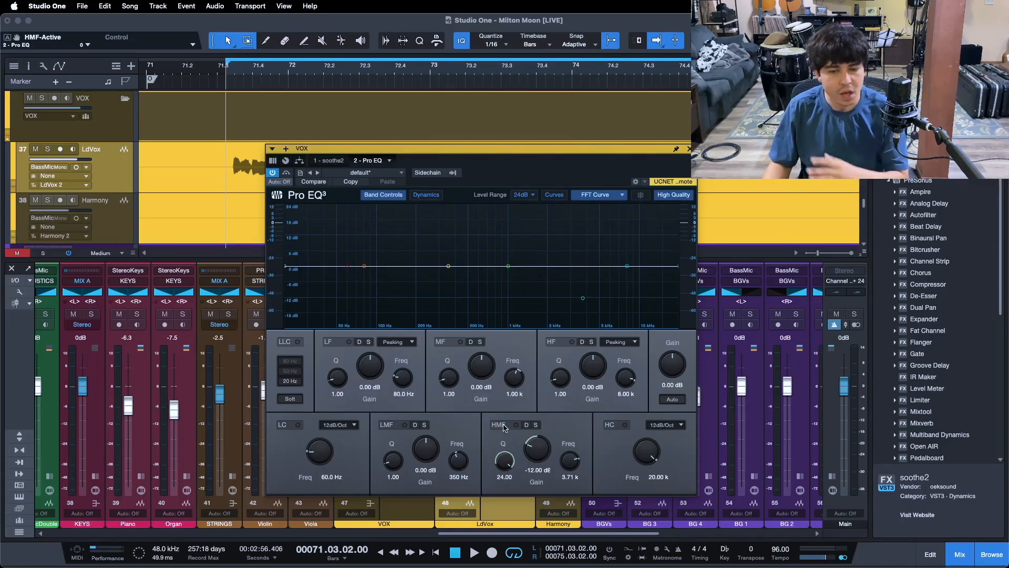
key(space)
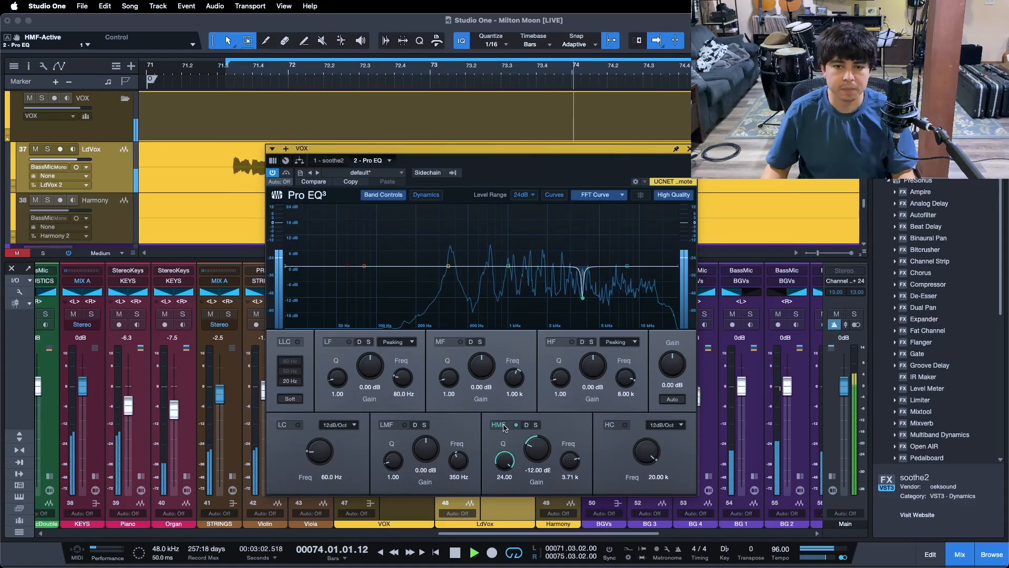
click(516, 425)
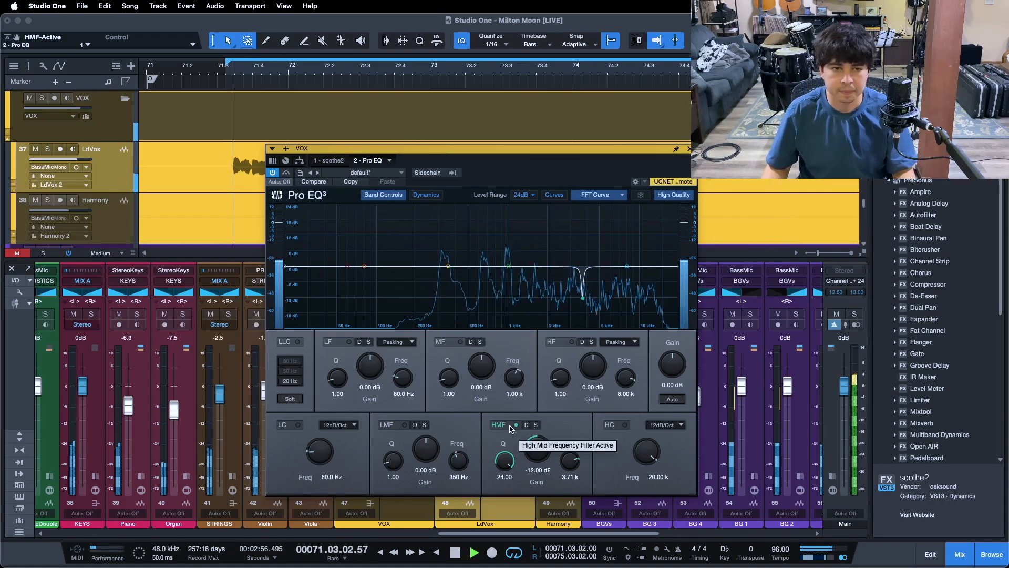
click(510, 427)
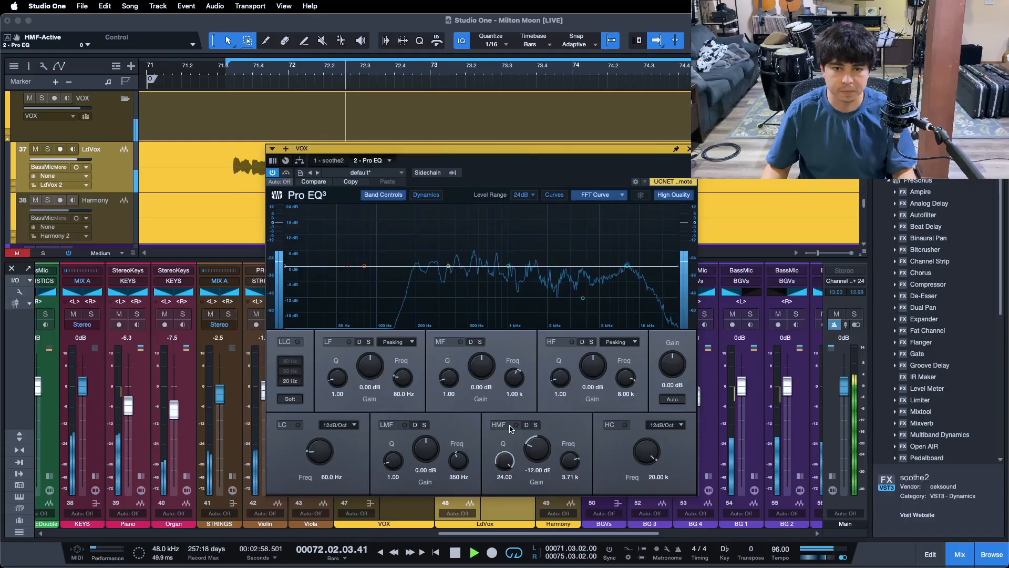
click(515, 425)
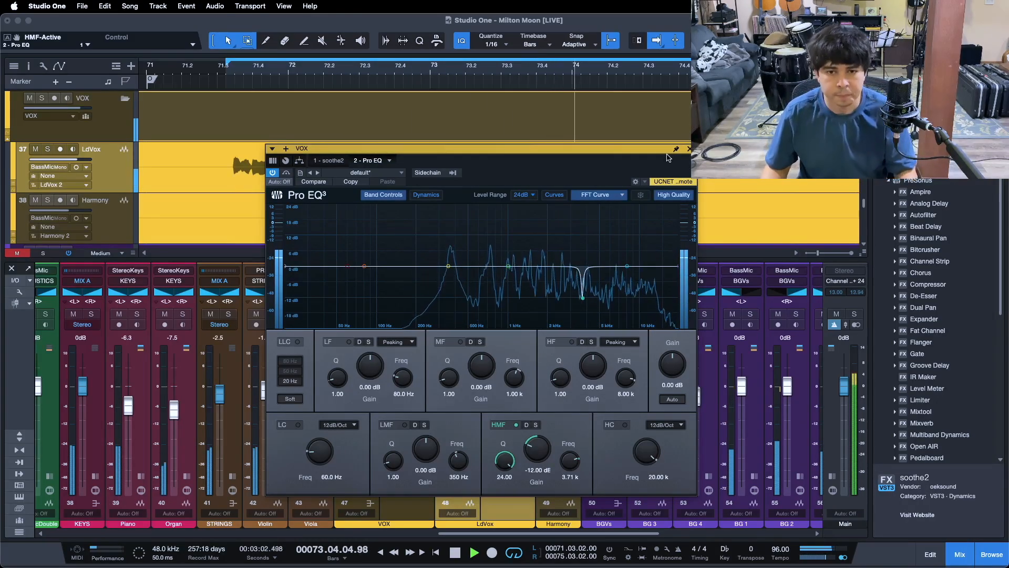
click(689, 148)
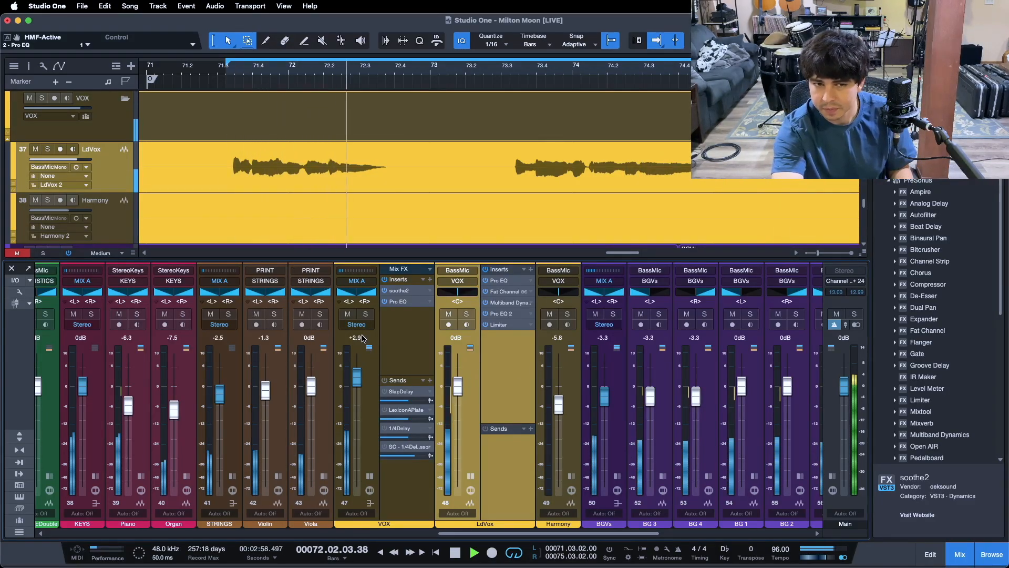
key(space)
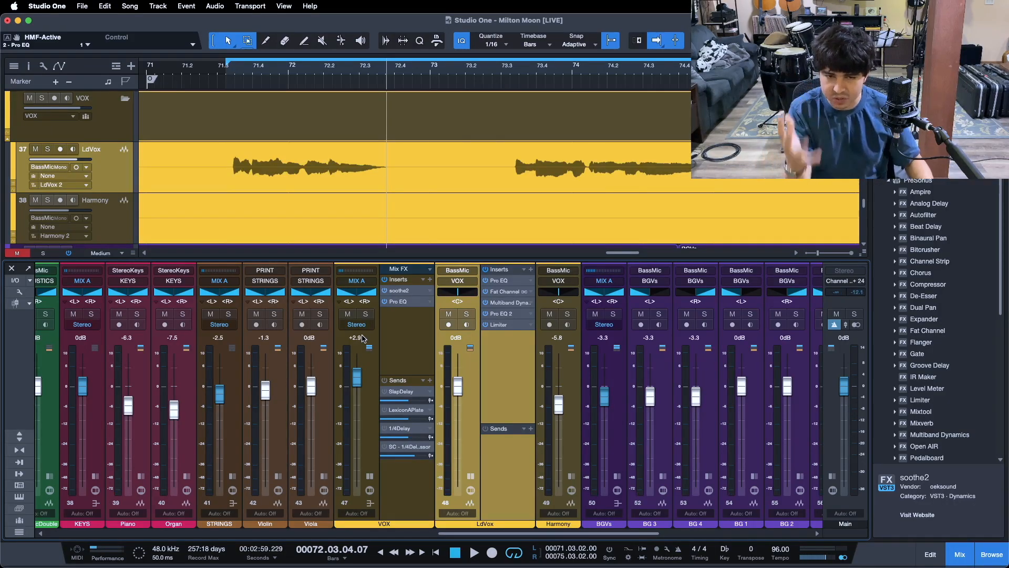
- Select the VOX bus and LdVox channels, then play the mix from the loop start and stop playback
click(412, 337)
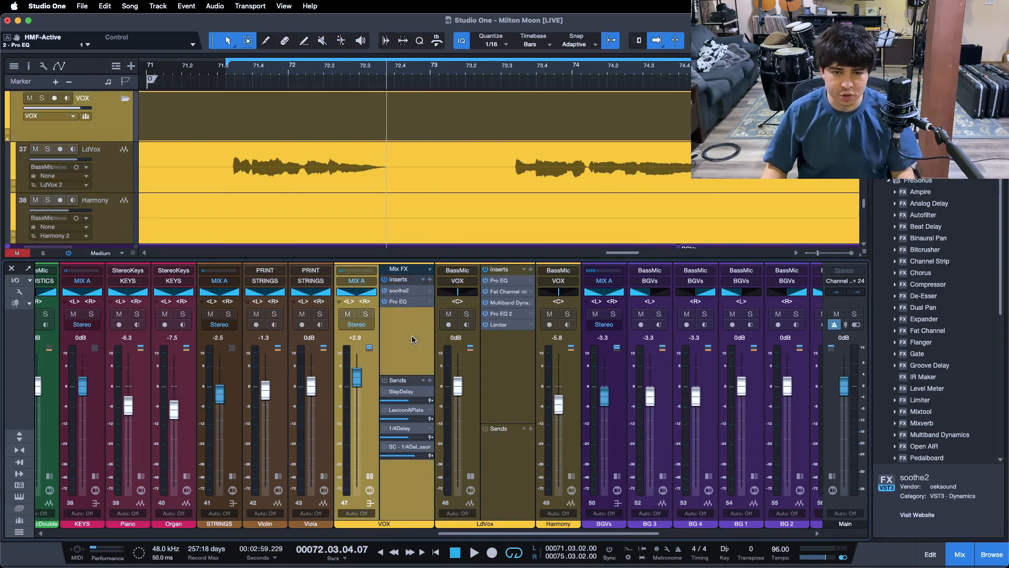
click(503, 364)
key(KP_1)
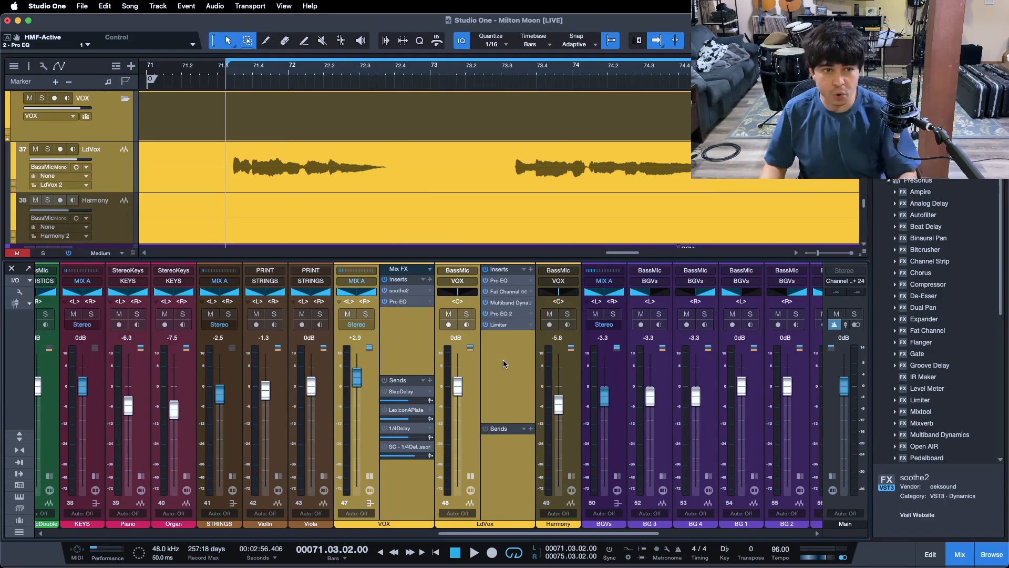
key(space)
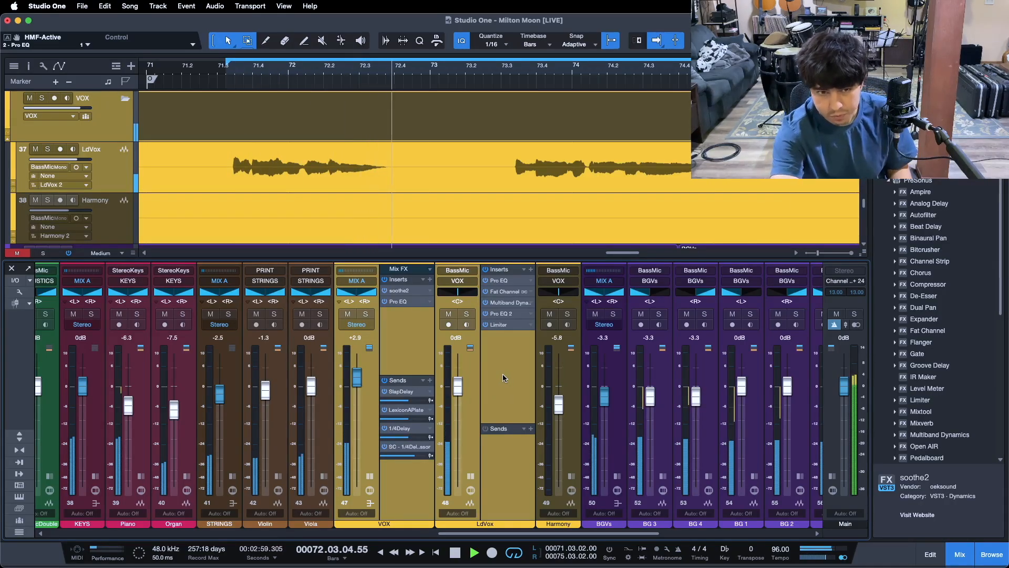
key(space)
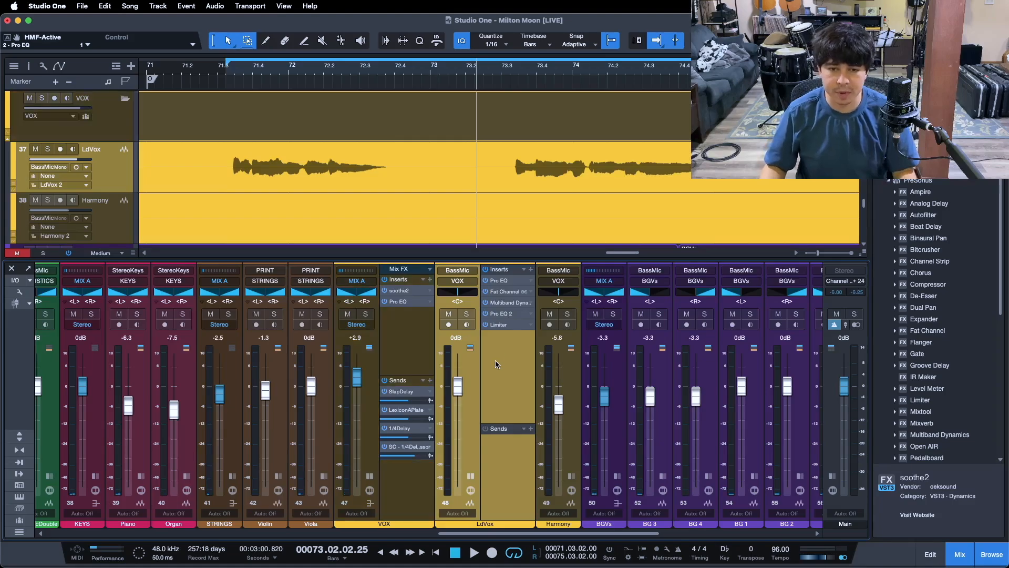
- Review the Pro EQ, Fat Channel compressor and Multiband Dynamics settings on LdVox, then close the plug-in editor
click(498, 284)
drag(558, 272, 562, 179)
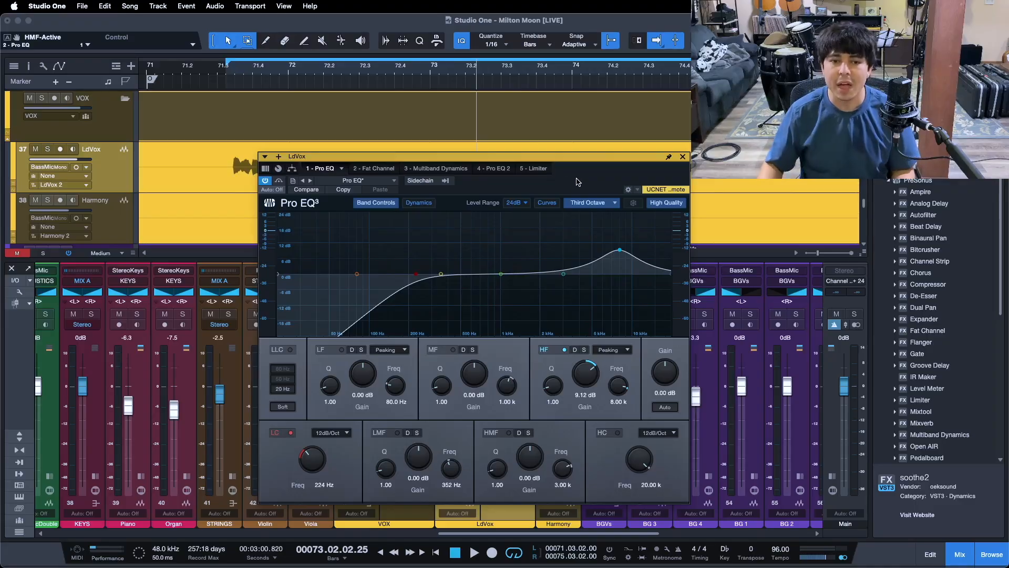
click(368, 169)
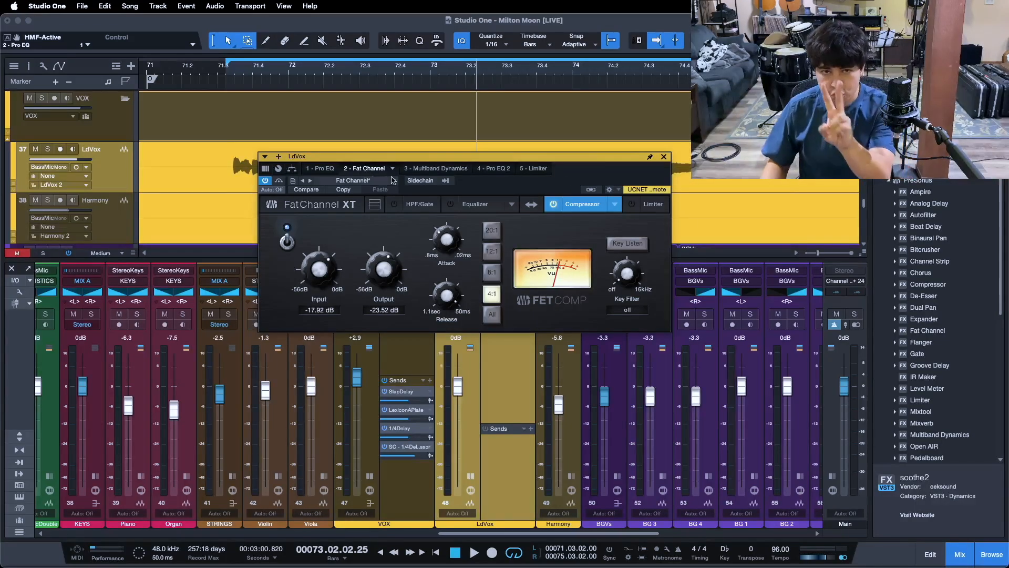
drag(505, 187, 507, 209)
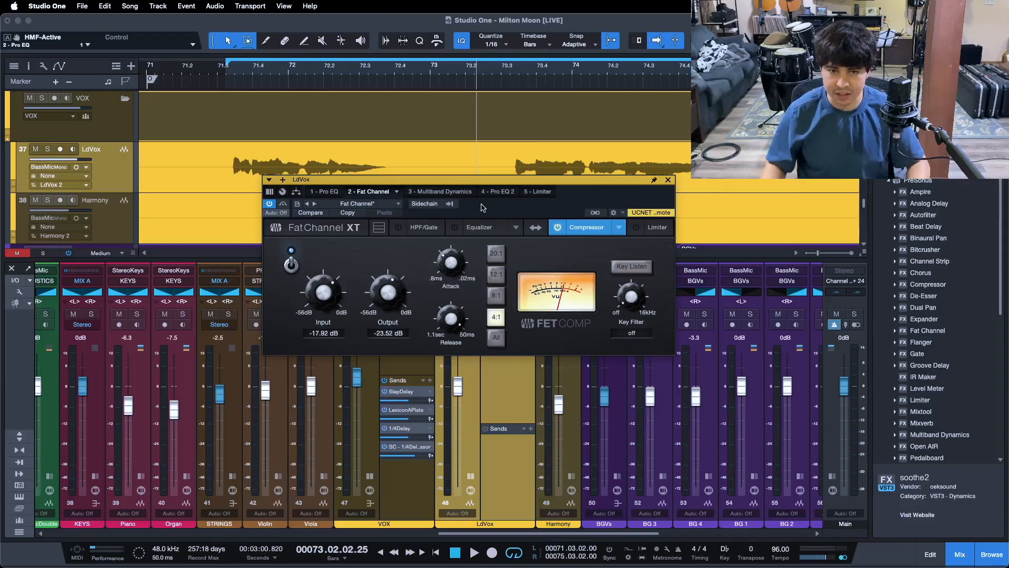
click(436, 193)
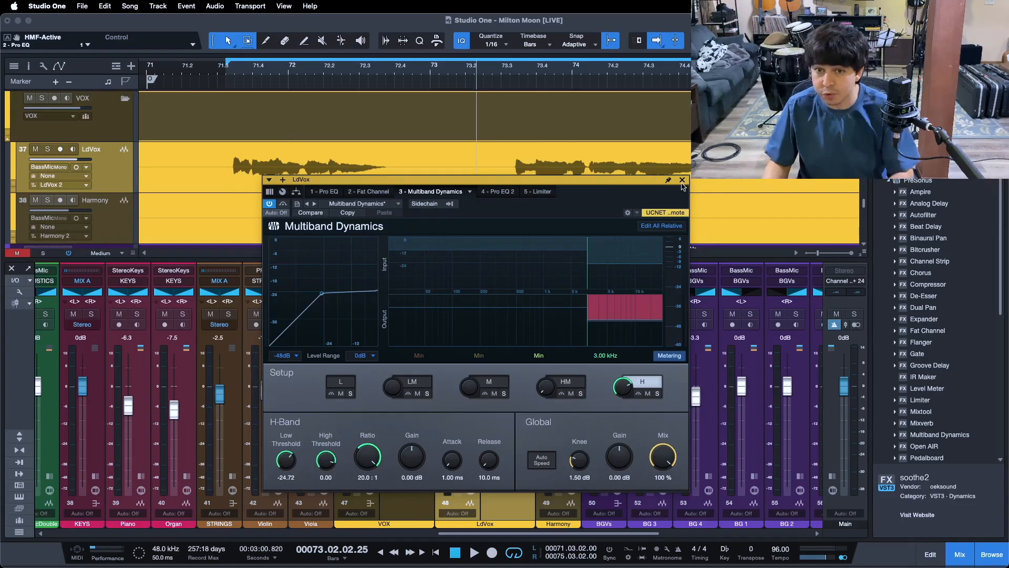
click(682, 180)
- Review the VOX bus's soothe2 and Pro EQ settings, ending back on soothe2
click(409, 291)
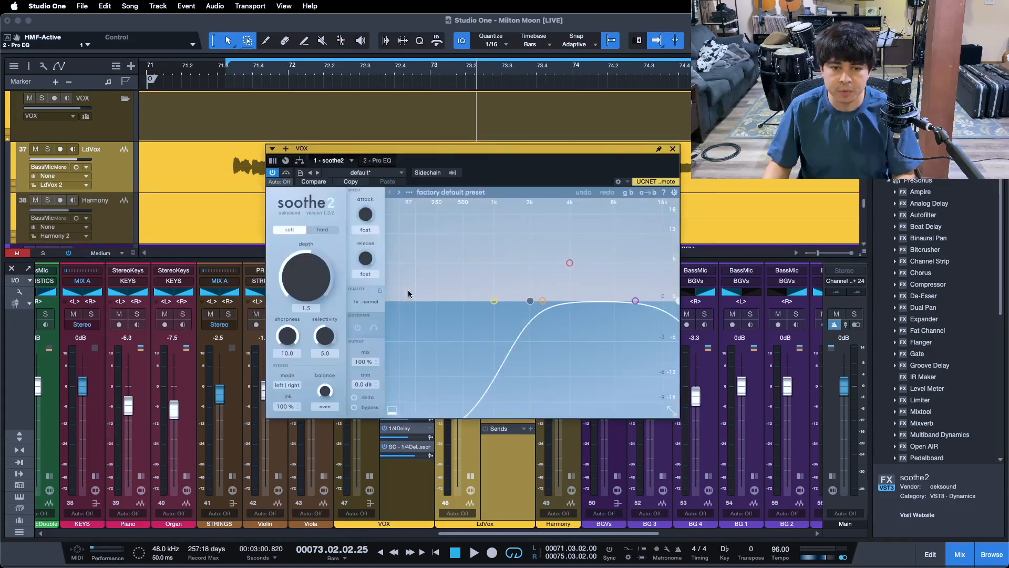
click(378, 161)
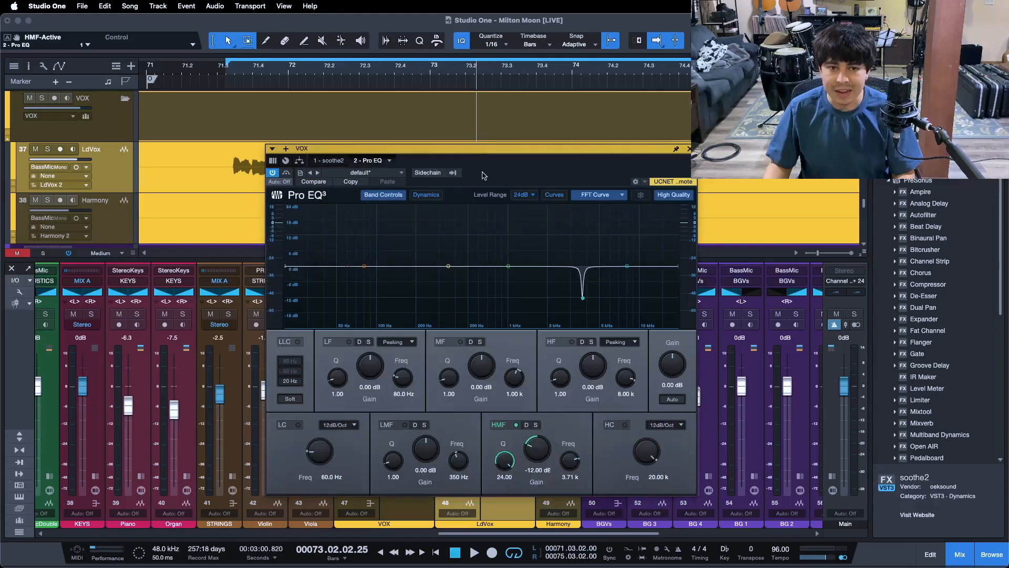
click(327, 161)
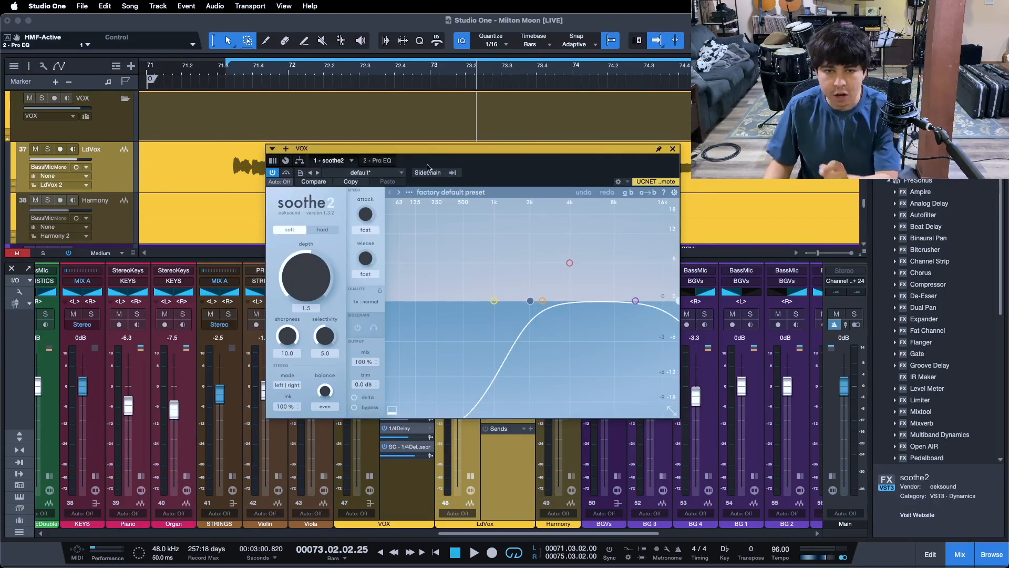